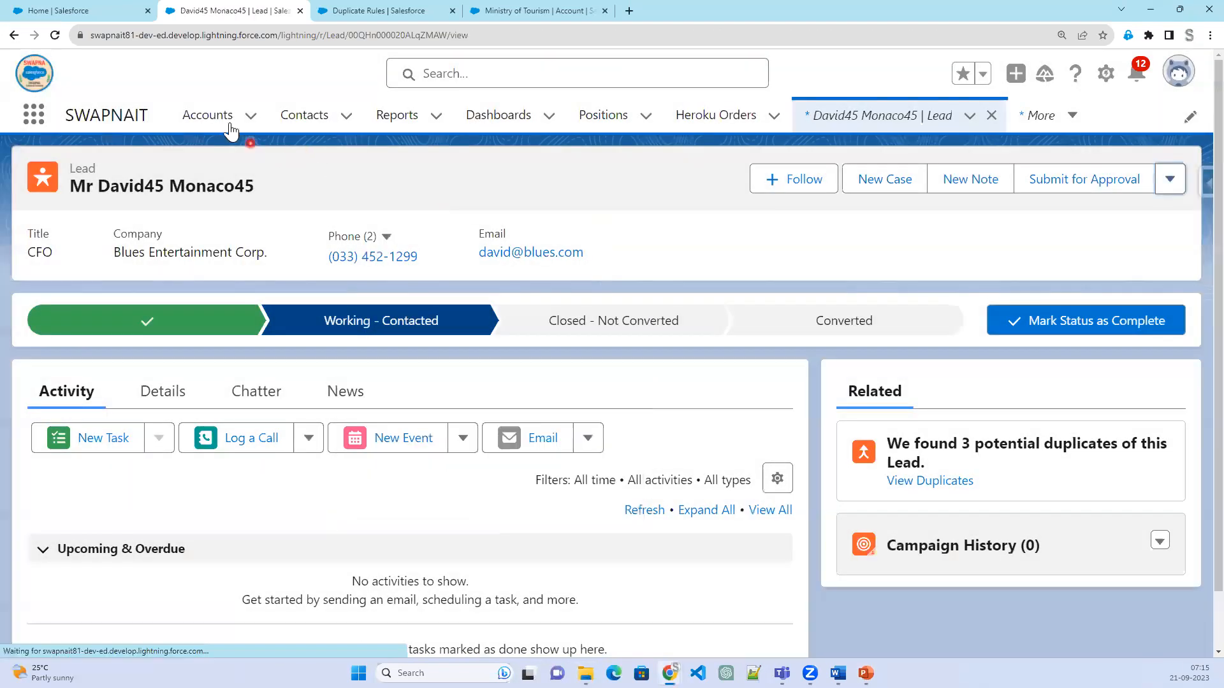
# - Look at the recently viewed accounts, and show the All list view of Positions
pyautogui.click(208, 115)
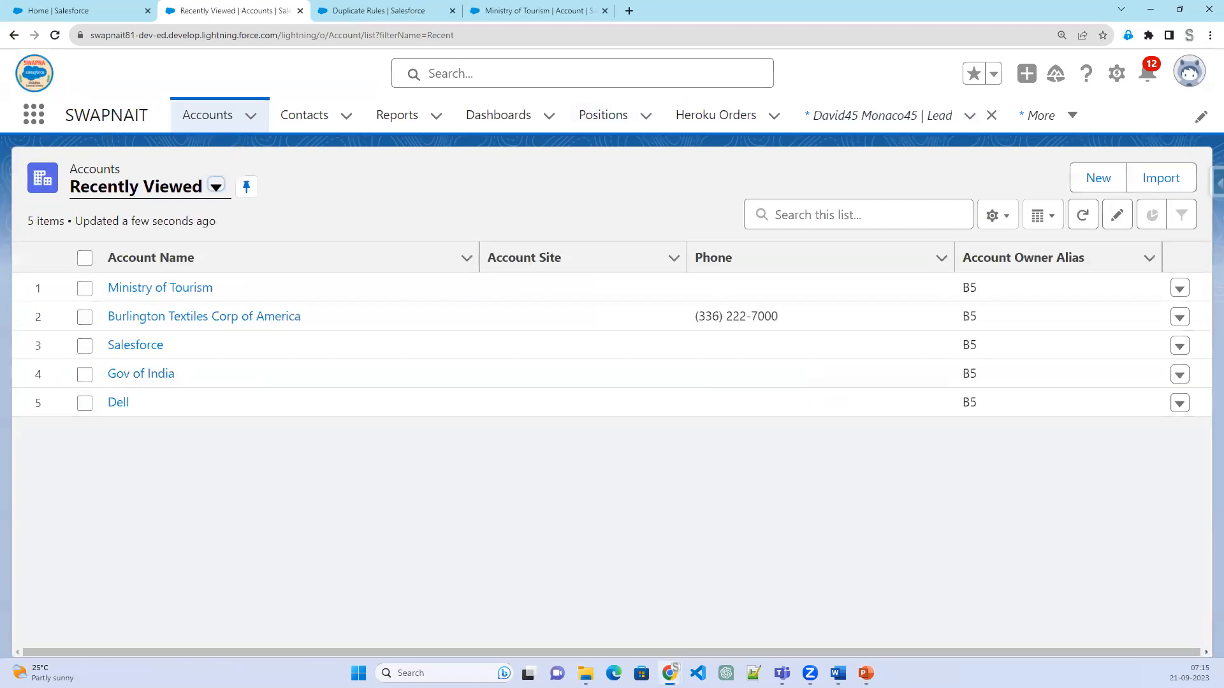
pyautogui.moveTo(76, 220)
pyautogui.mouseDown()
pyautogui.moveTo(204, 215)
pyautogui.moveTo(261, 177)
pyautogui.moveTo(72, 170)
pyautogui.moveTo(64, 216)
pyautogui.mouseUp()
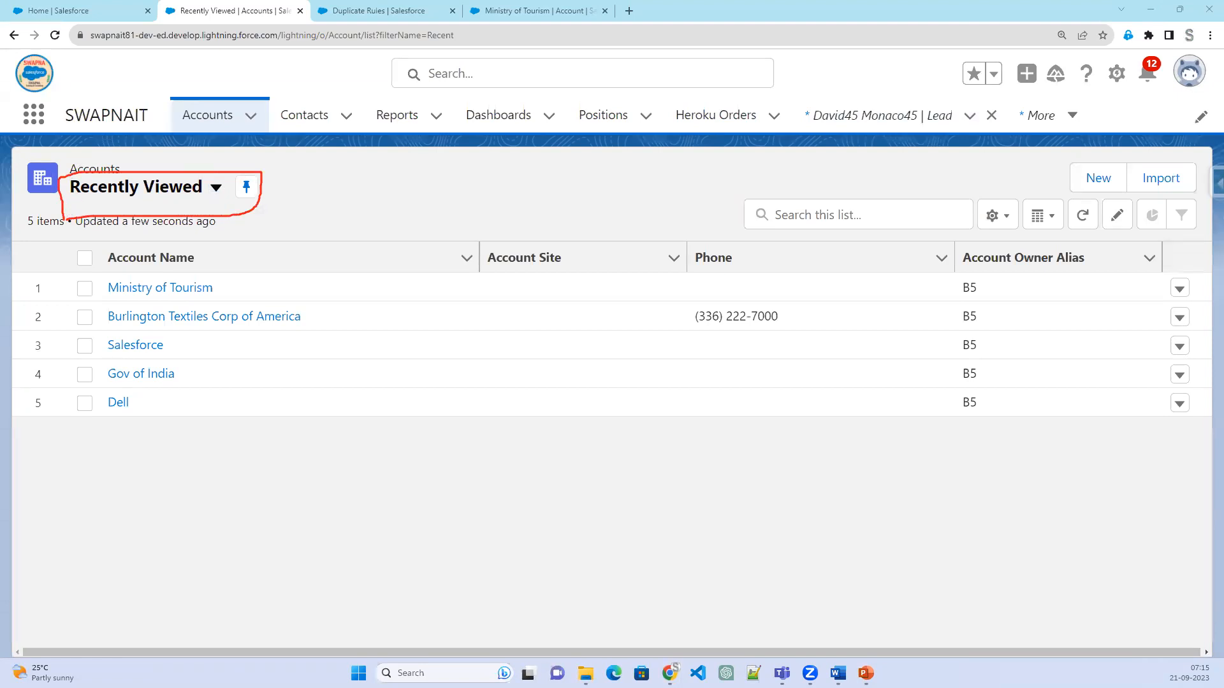
pyautogui.click(621, 121)
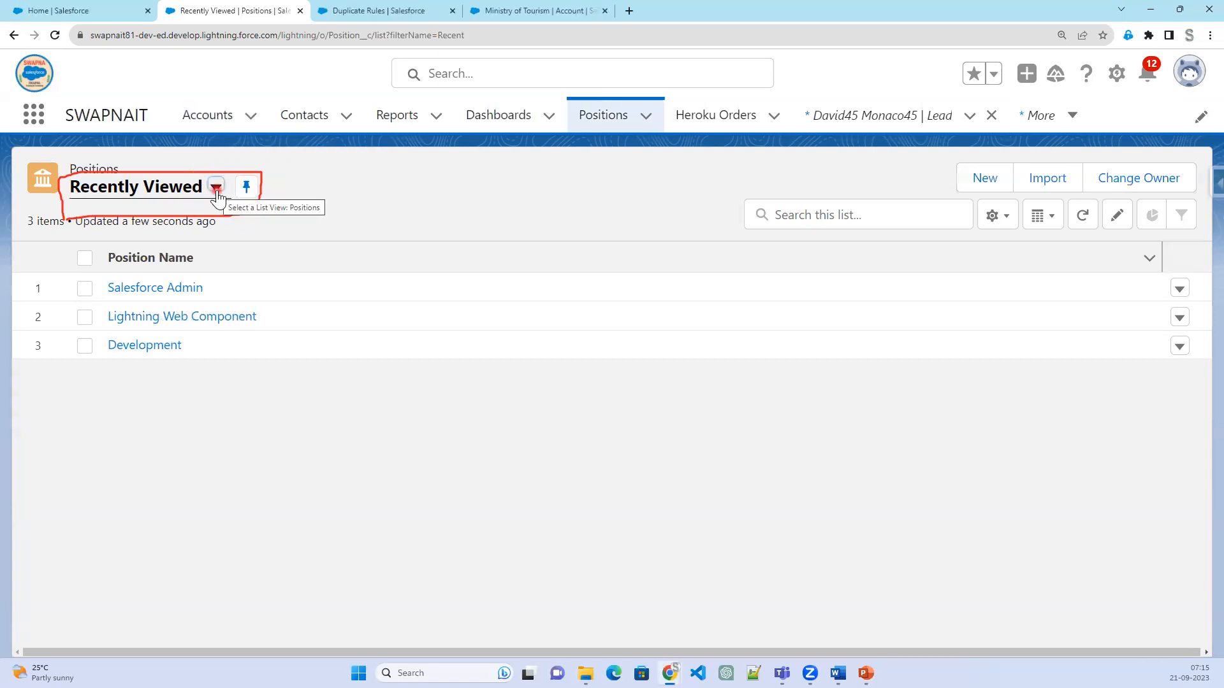
pyautogui.click(216, 188)
pyautogui.click(172, 254)
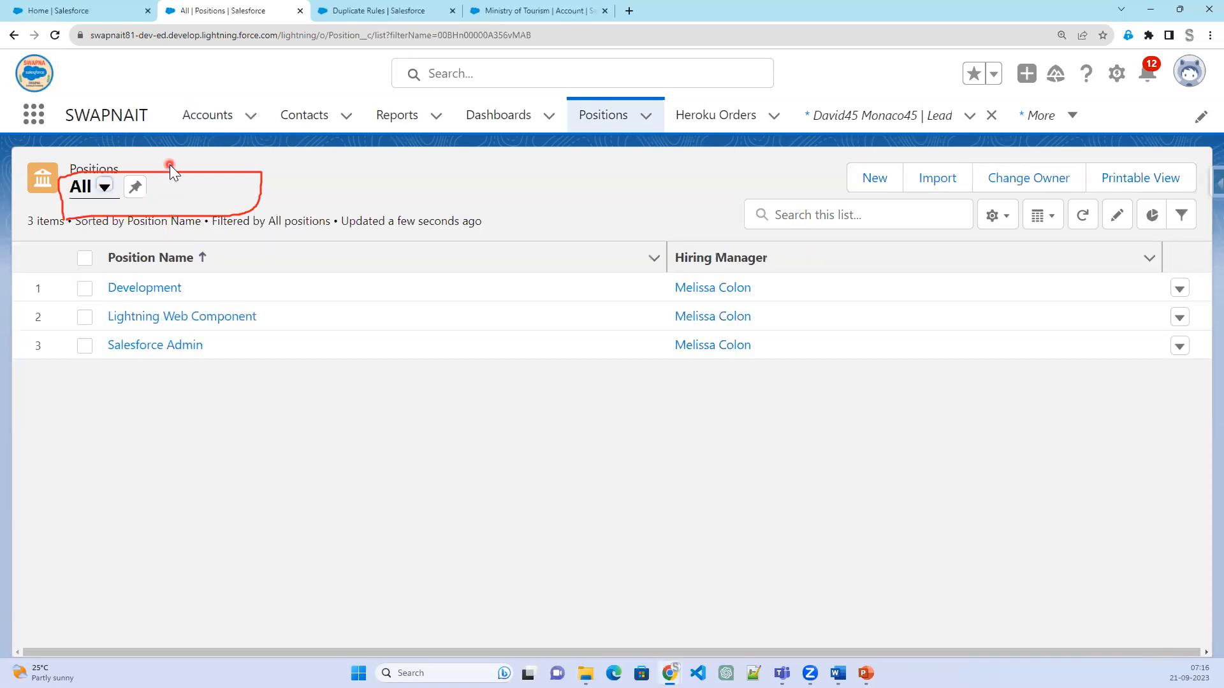
pyautogui.click(105, 187)
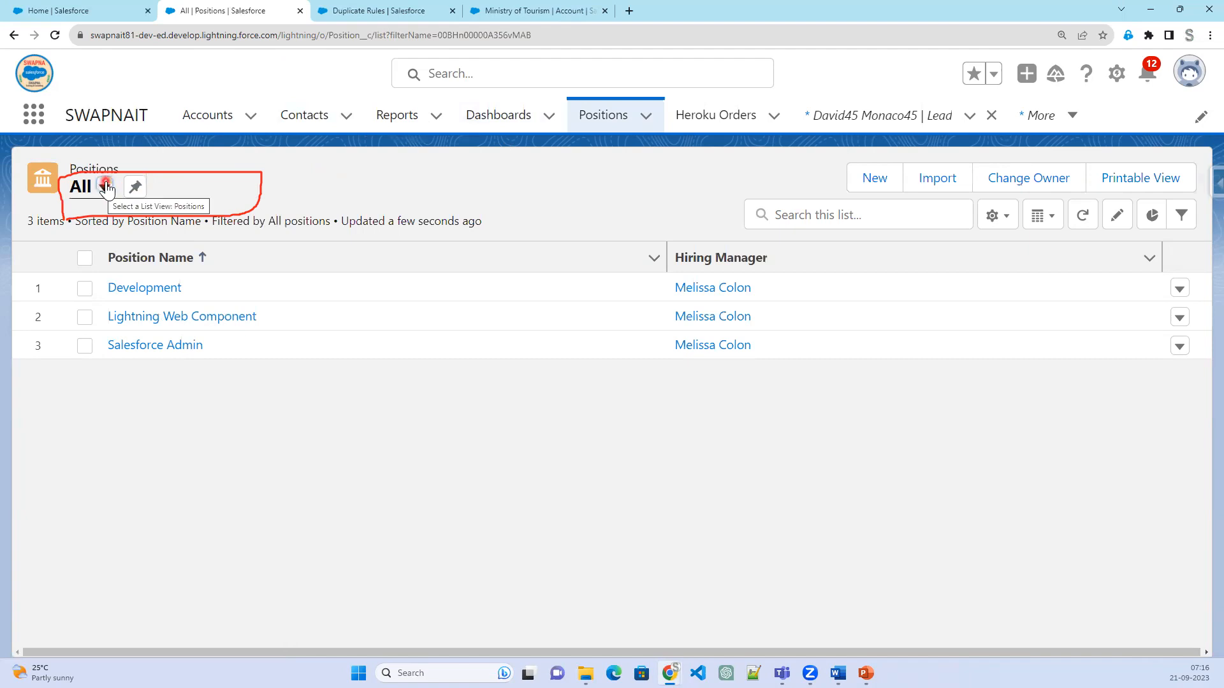
pyautogui.click(119, 188)
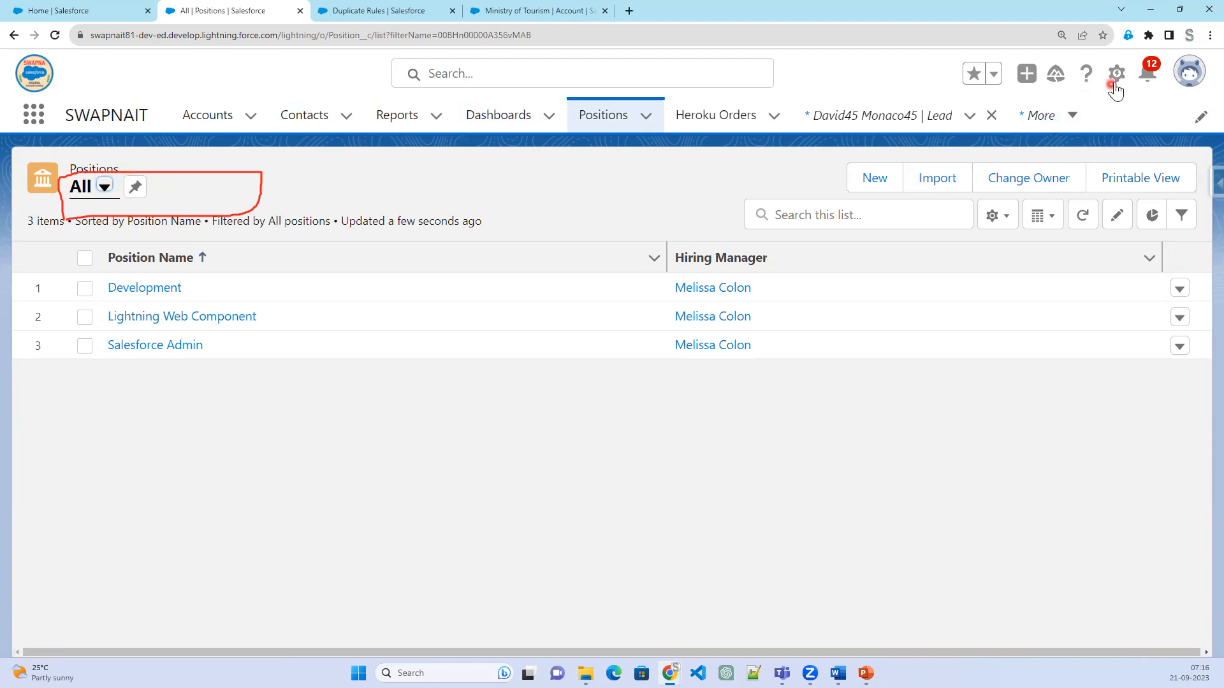
# - Switch to Salesforce Classic and display the All view of Positions
pyautogui.click(1178, 85)
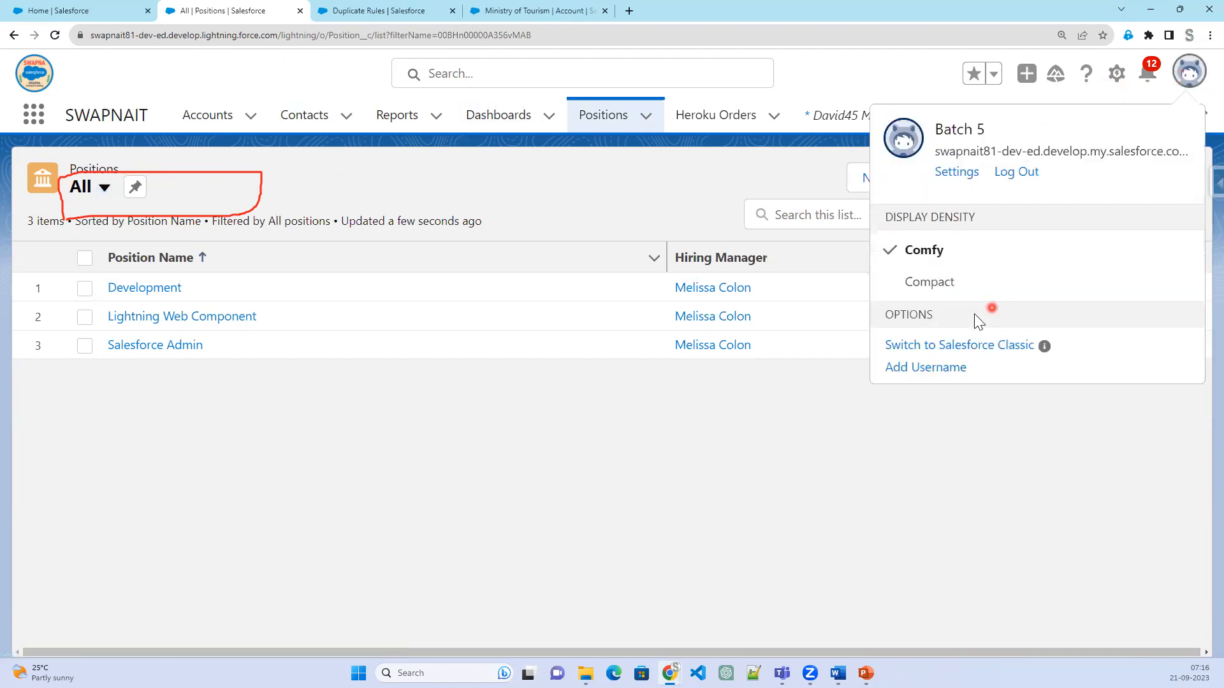
pyautogui.click(949, 348)
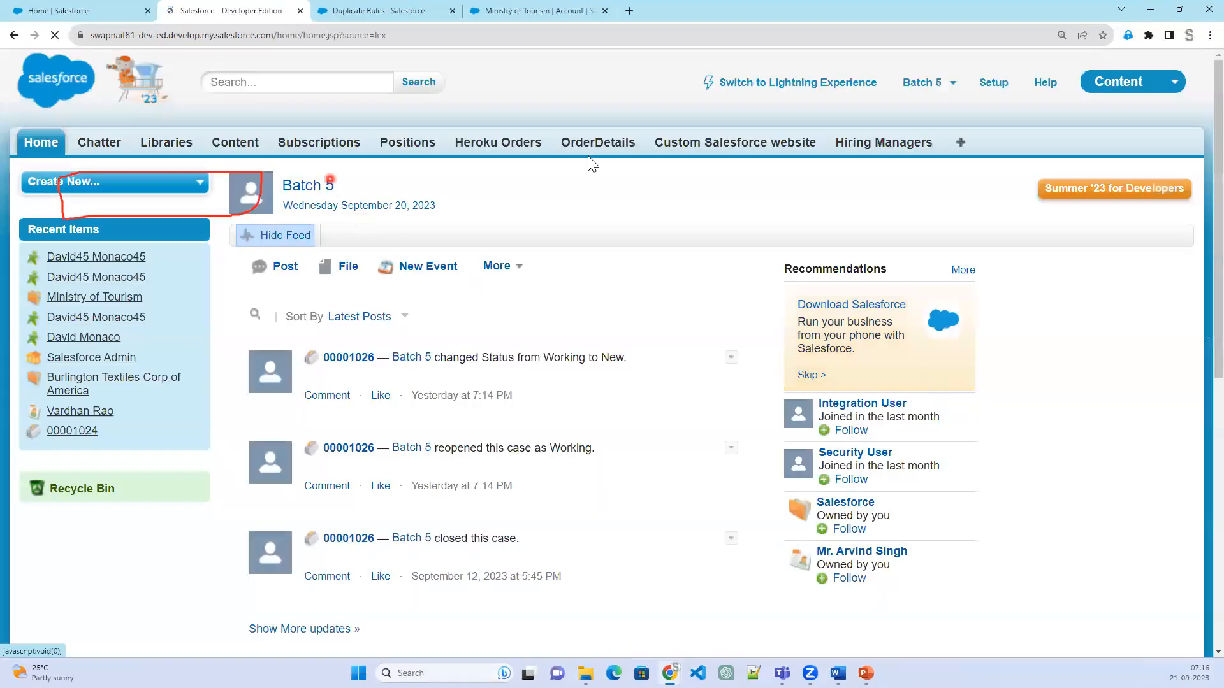
pyautogui.click(402, 145)
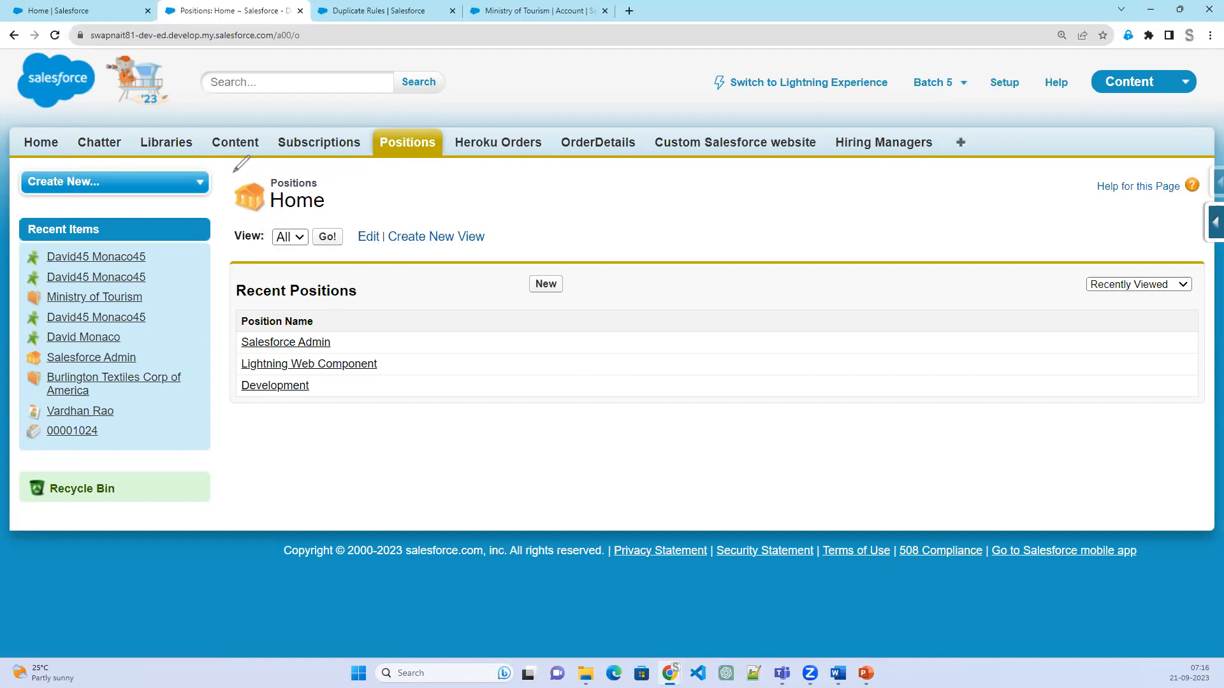
pyautogui.moveTo(224, 223)
pyautogui.mouseDown()
pyautogui.moveTo(228, 250)
pyautogui.moveTo(390, 252)
pyautogui.moveTo(532, 233)
pyautogui.moveTo(333, 215)
pyautogui.moveTo(220, 222)
pyautogui.mouseUp()
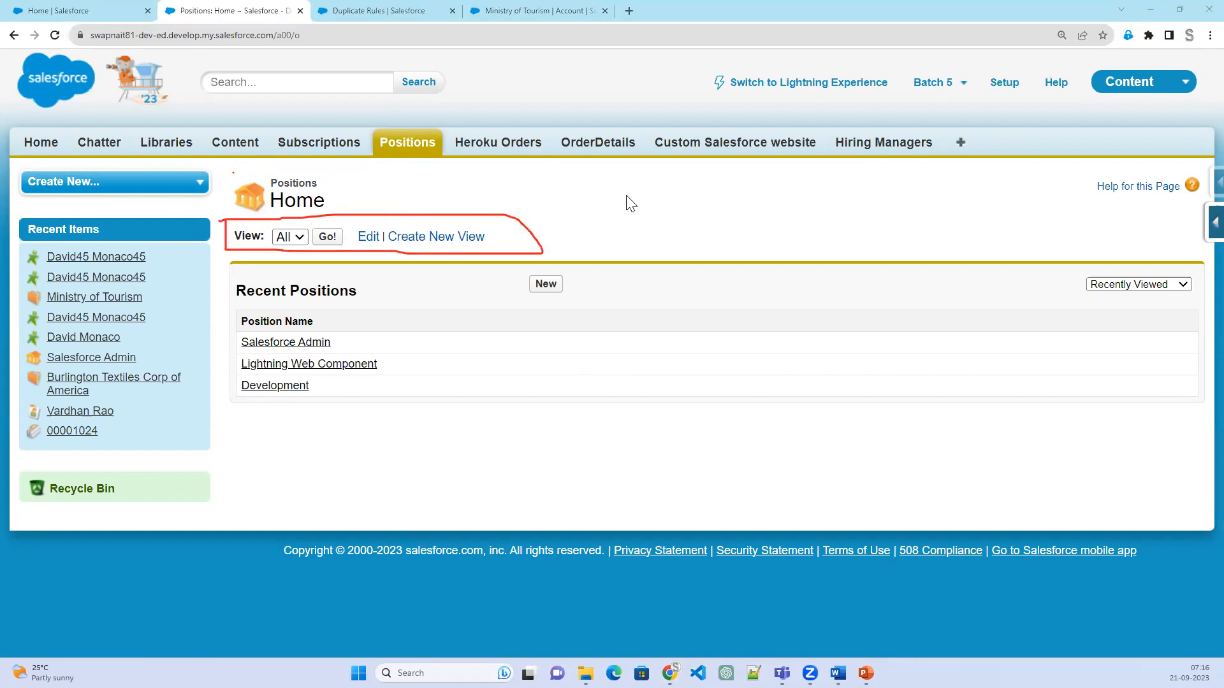
pyautogui.click(299, 239)
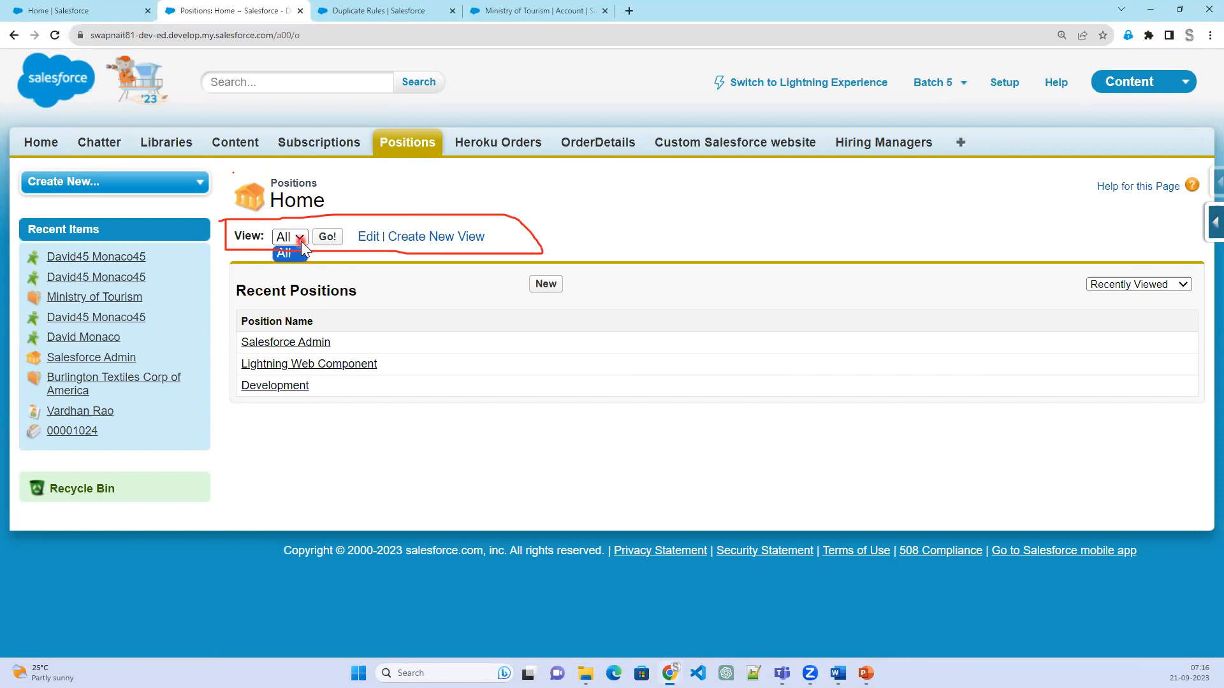
pyautogui.click(335, 244)
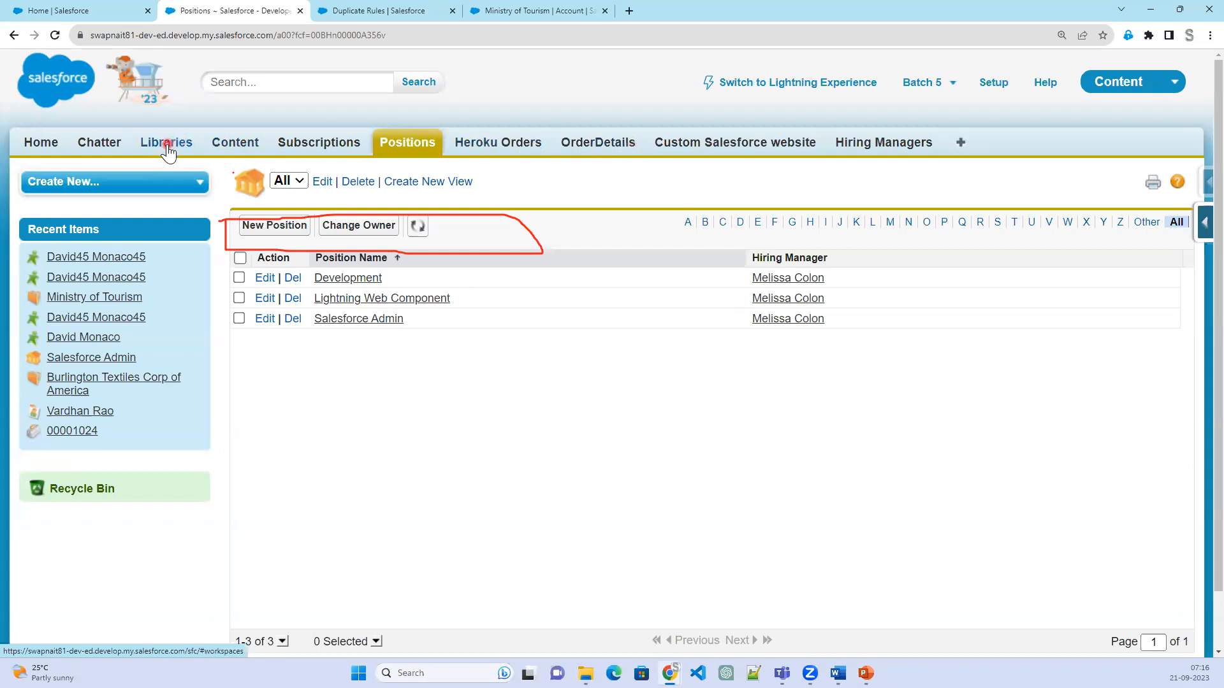
# - Look at the Subscriptions page and the Heroku Orders home page for their view selectors
pyautogui.click(322, 149)
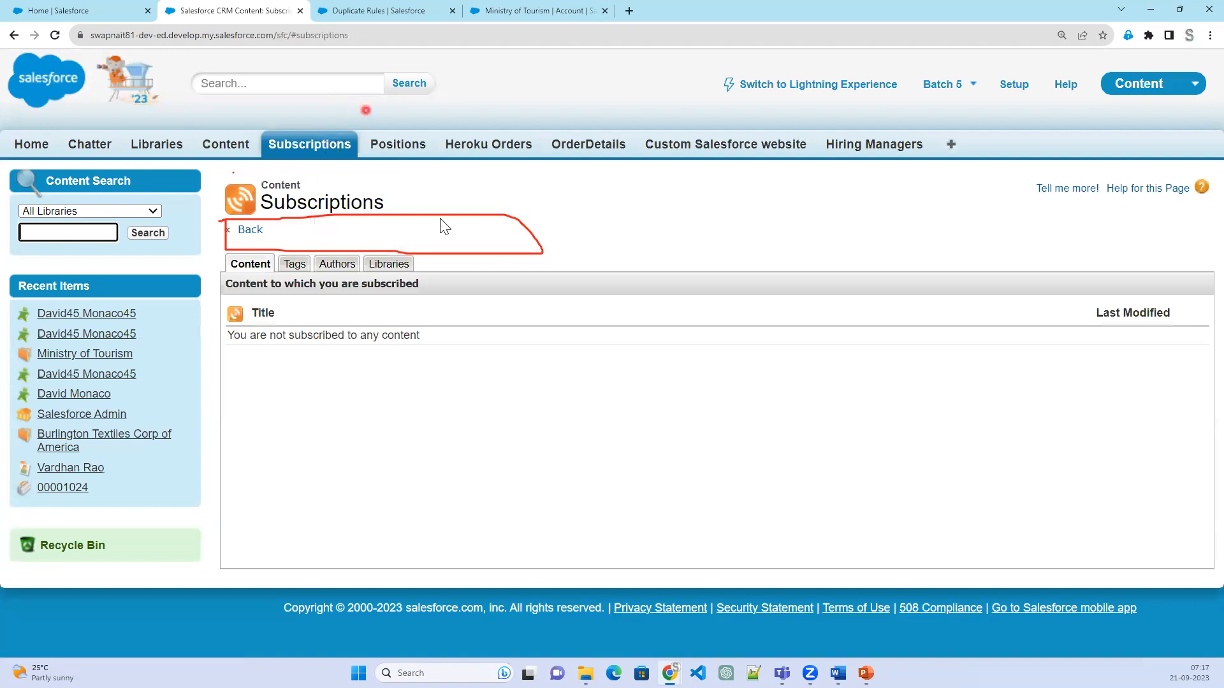
pyautogui.click(466, 152)
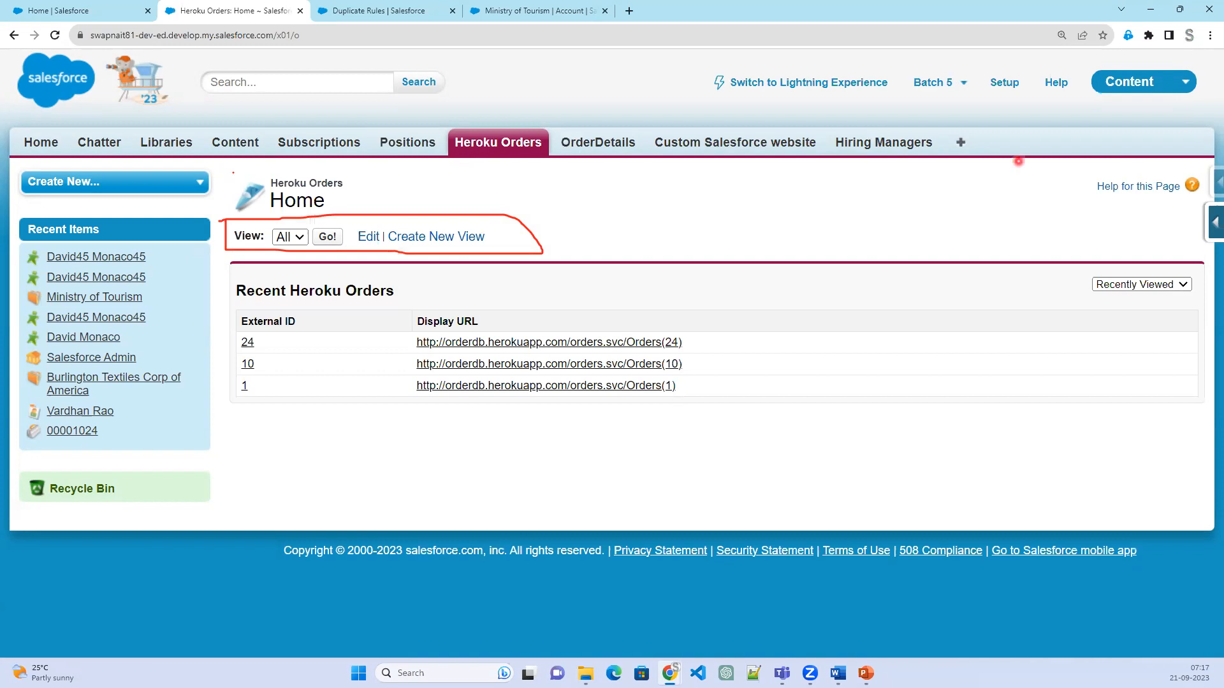
# - Switch to Lightning Experience and return to Salesforce Classic
pyautogui.click(835, 82)
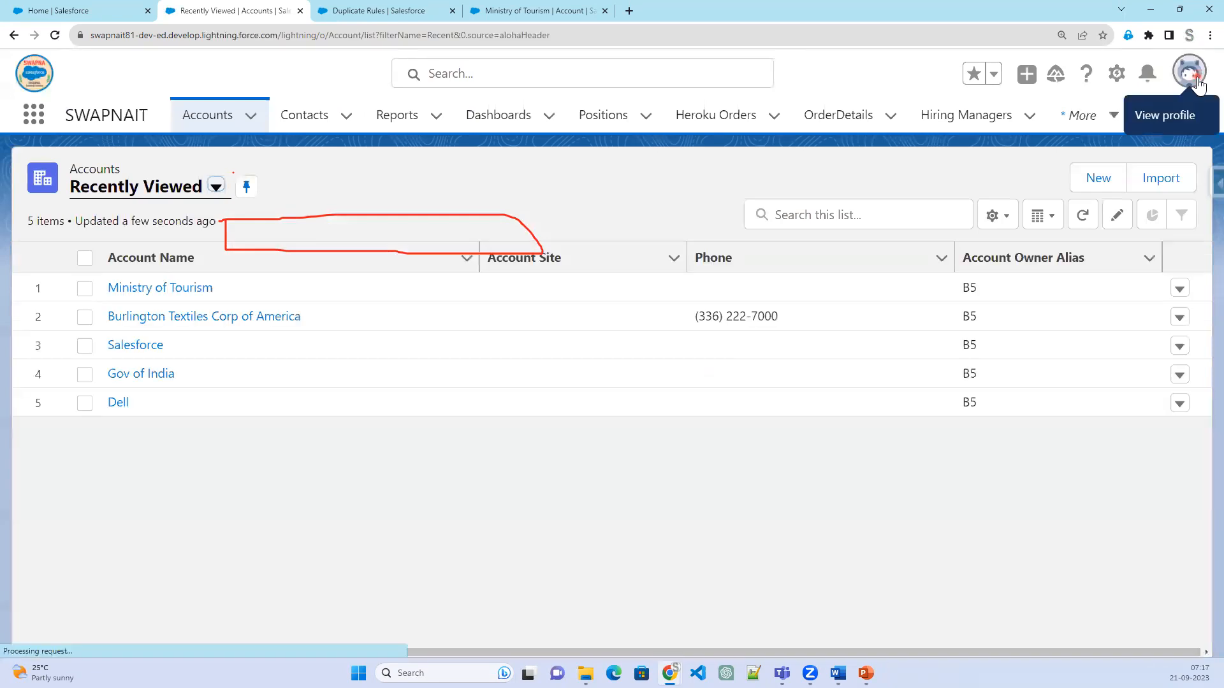
pyautogui.click(1193, 77)
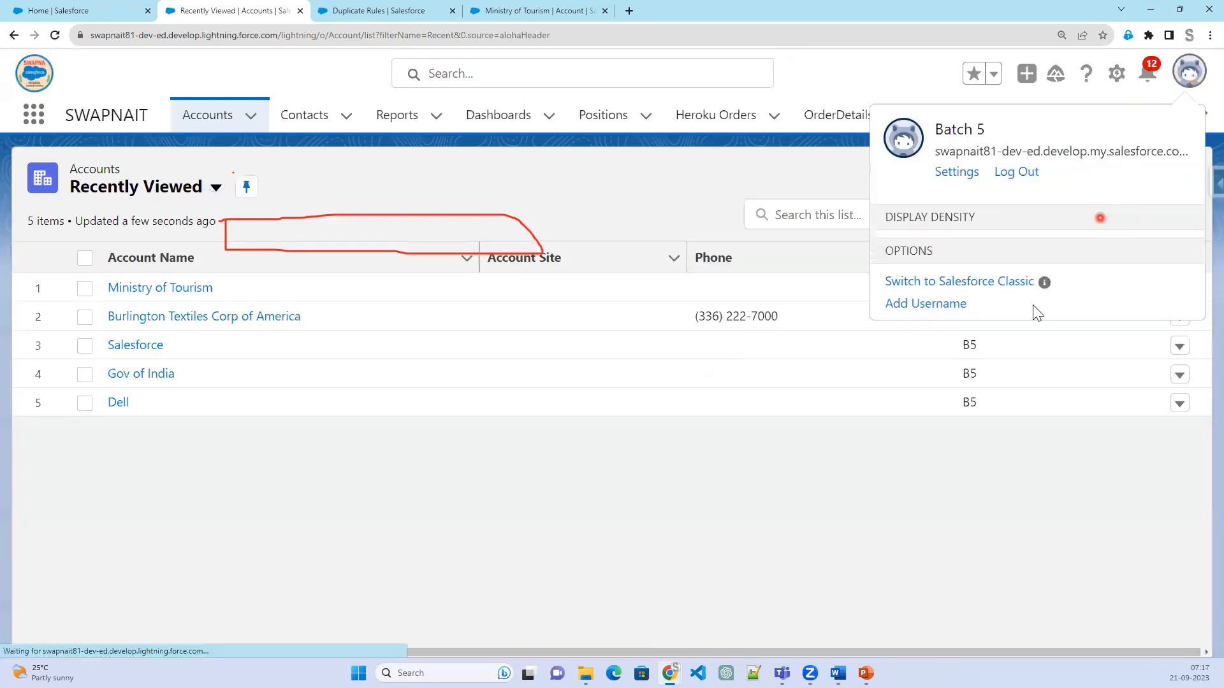
pyautogui.click(969, 346)
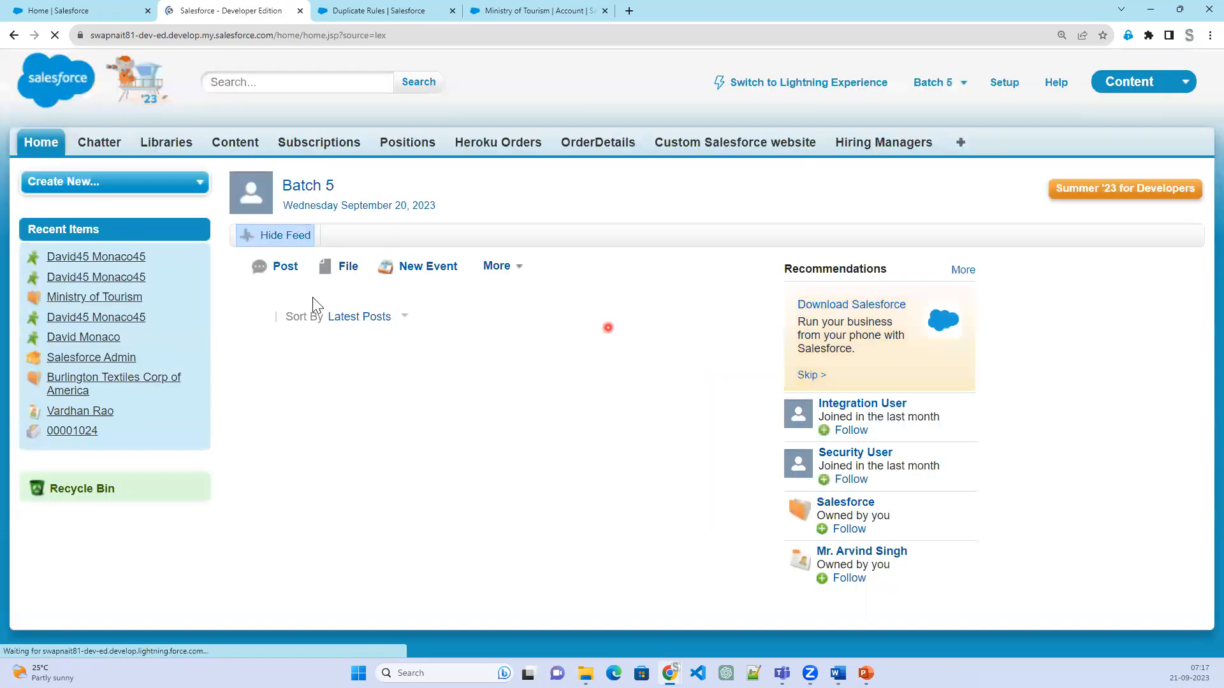
# - Show all positions again and open the Development position from the list
pyautogui.click(423, 146)
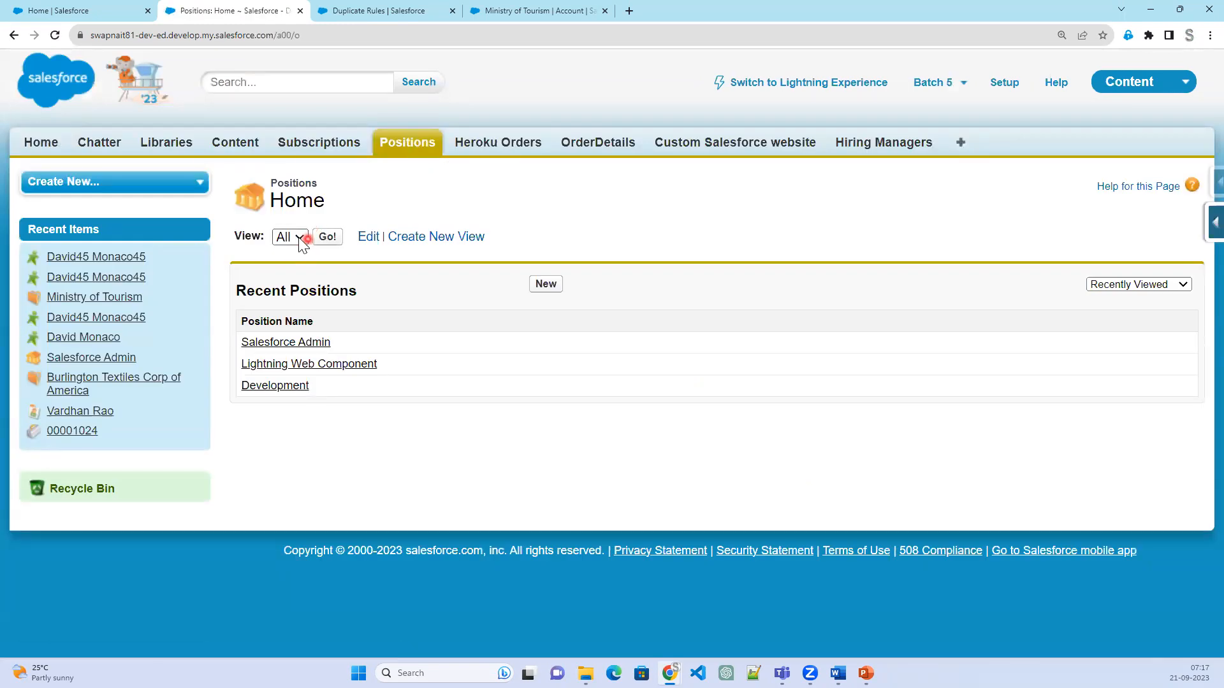
pyautogui.click(327, 237)
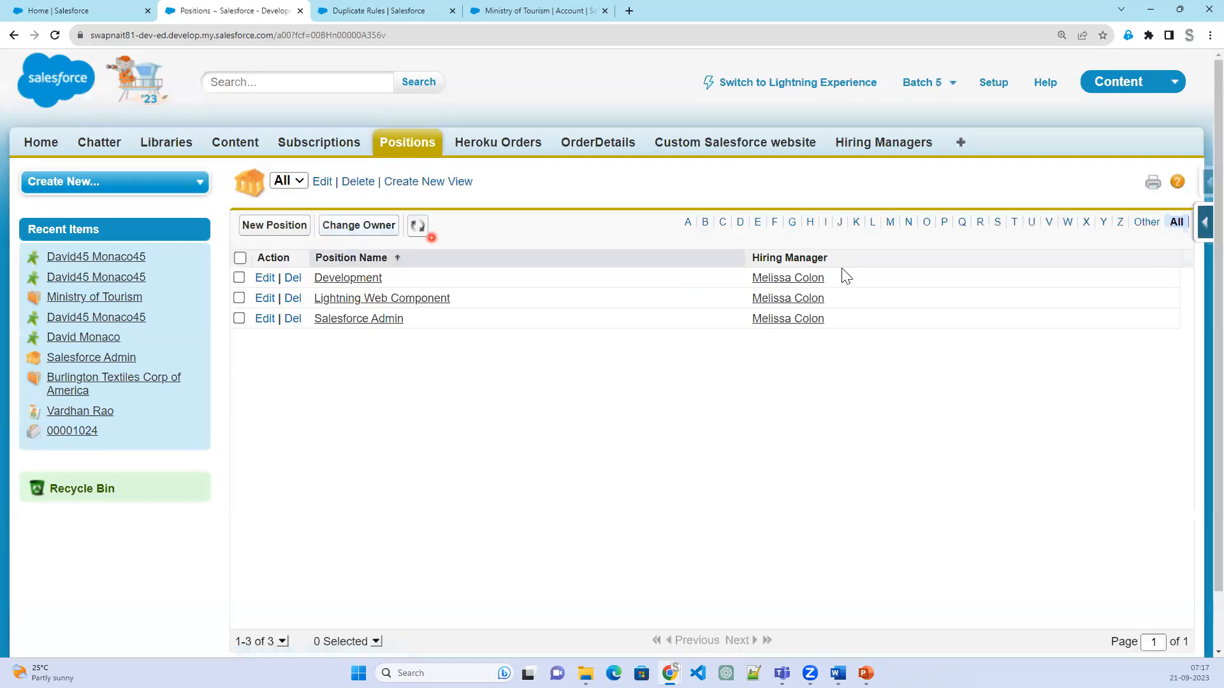
pyautogui.click(335, 281)
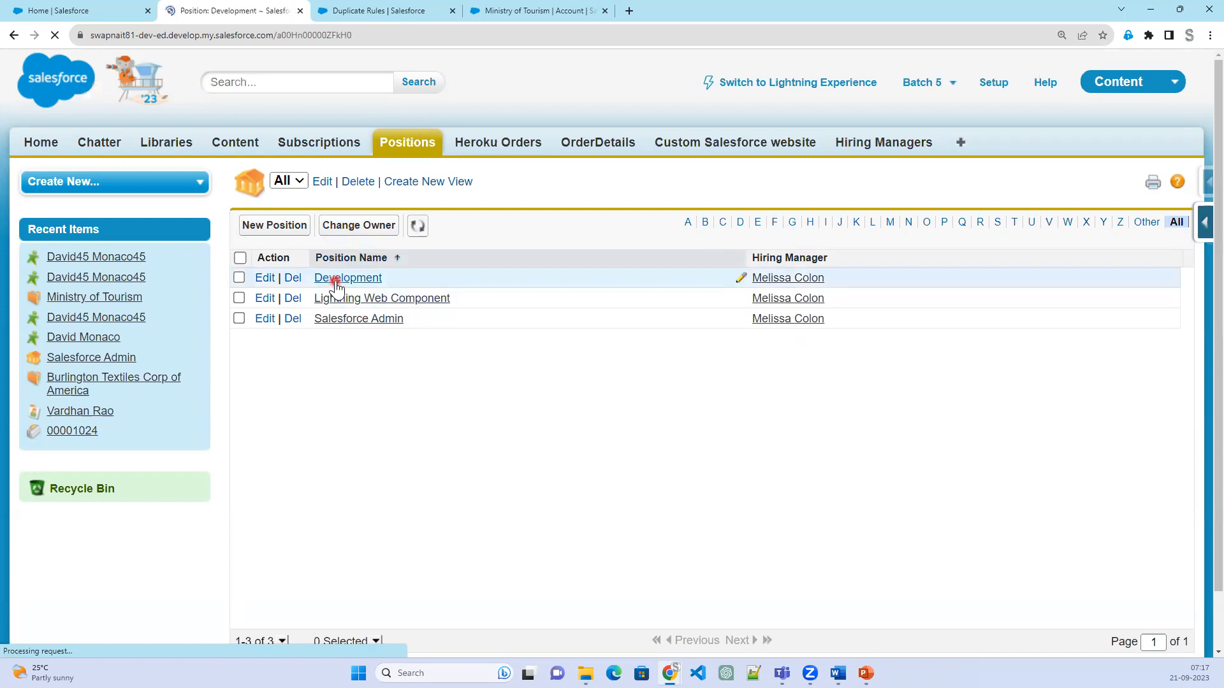
# - Start a new list view for Positions and name it Country Position, with the unique name Country_Position
pyautogui.click(392, 153)
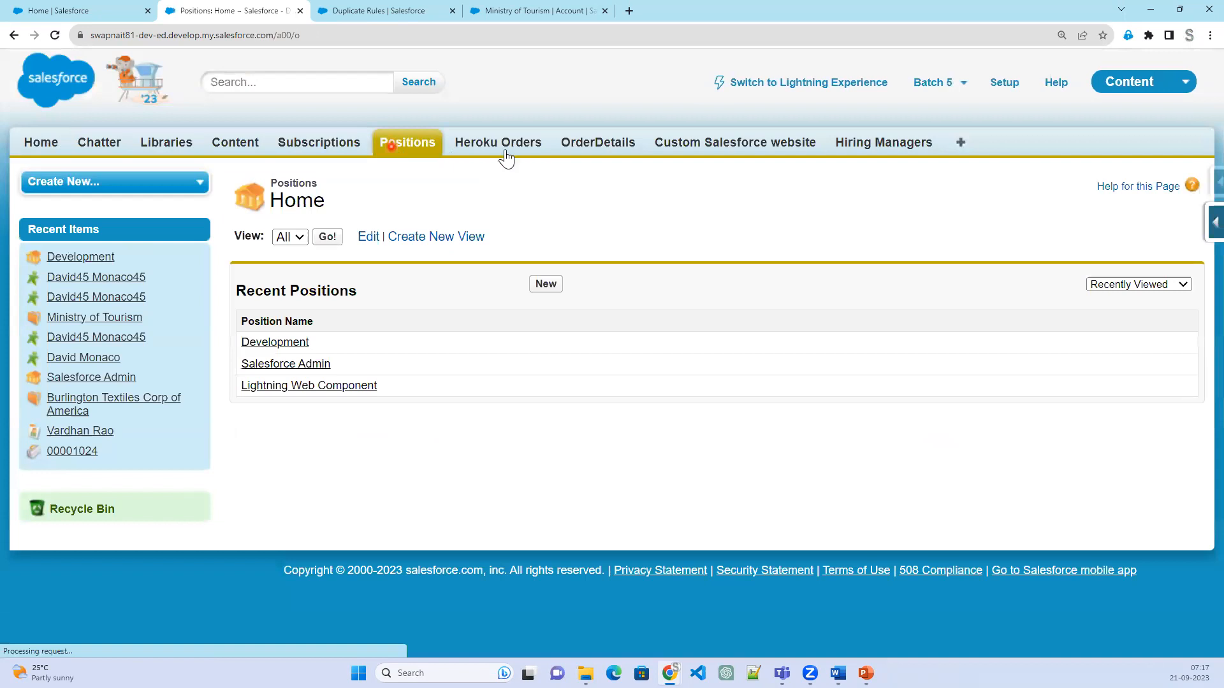
pyautogui.click(436, 245)
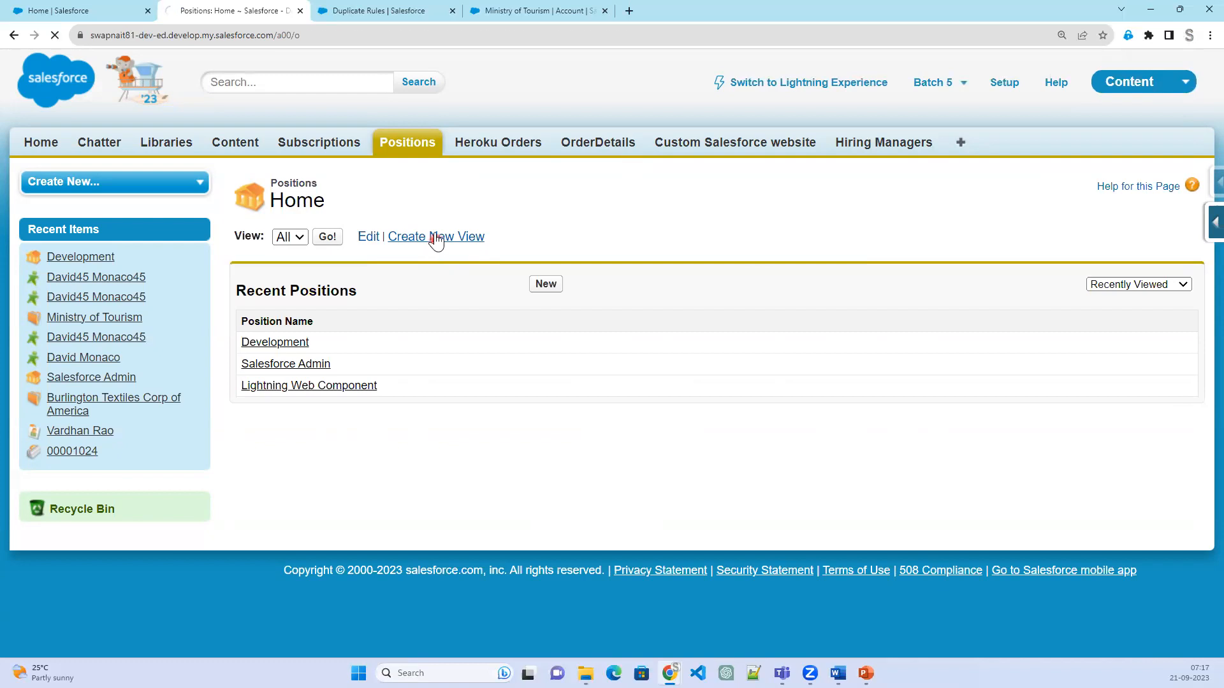
pyautogui.click(448, 324)
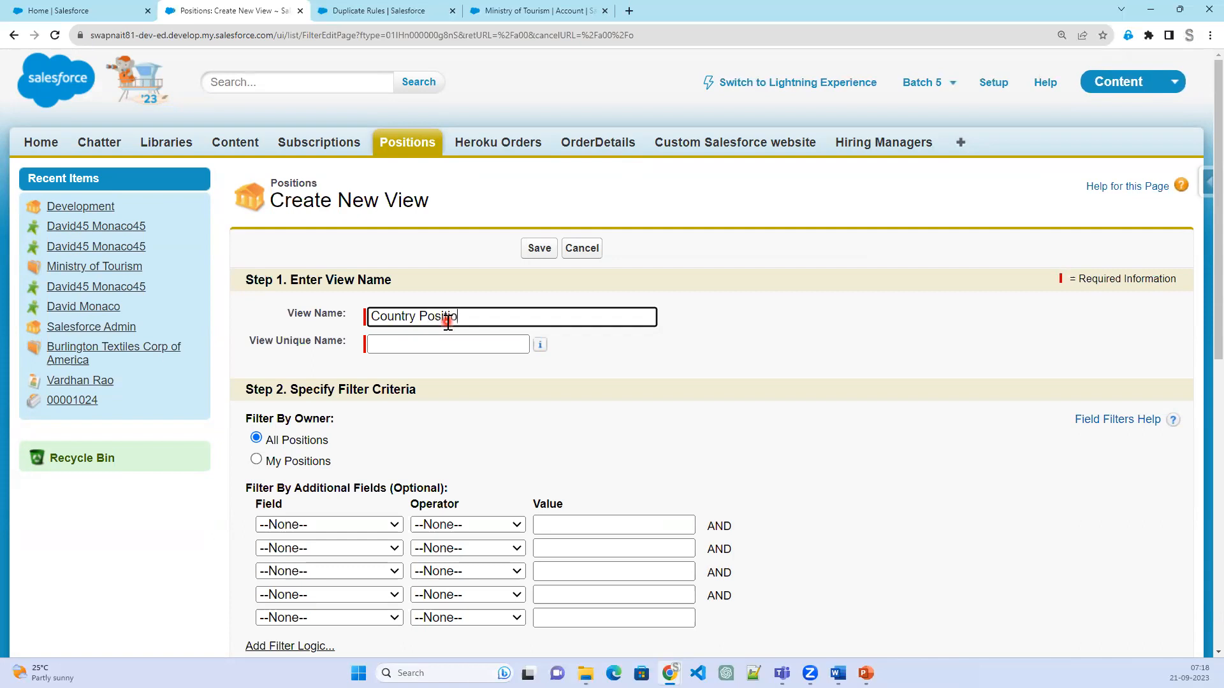
pyautogui.click(674, 366)
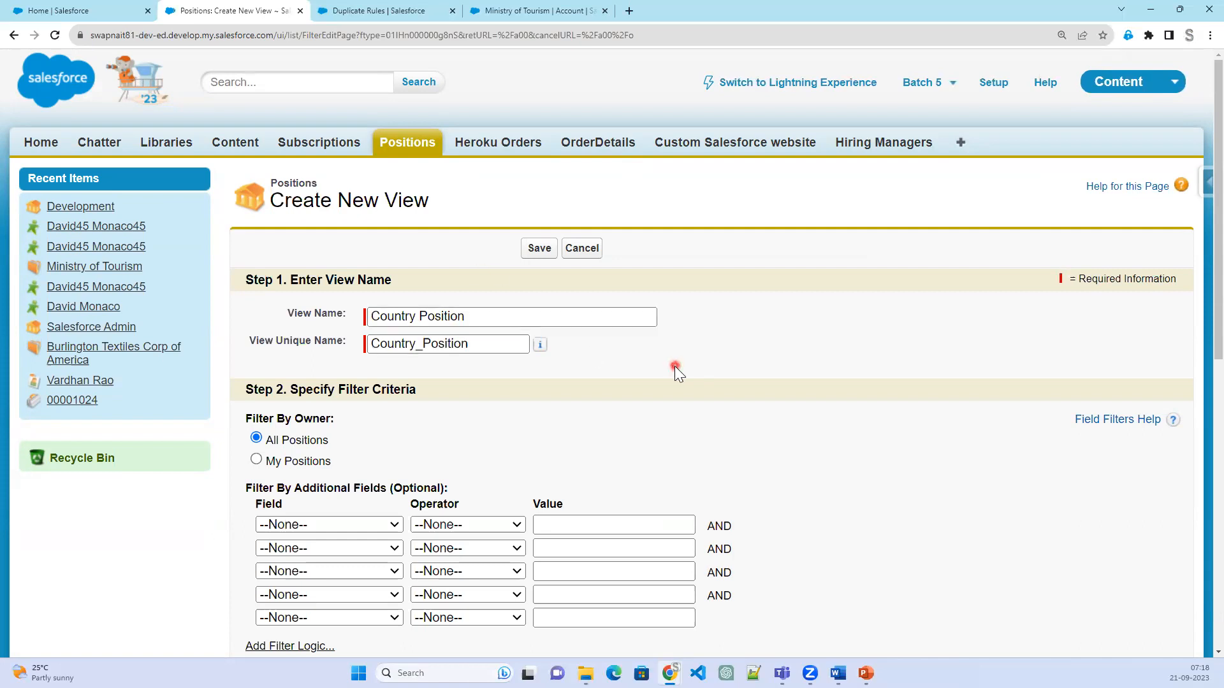
# - Examine the new view's four setup sections: view name, filter criteria, fields to display and restricted visibility
pyautogui.moveTo(237, 277); pyautogui.dragTo(347, 314)
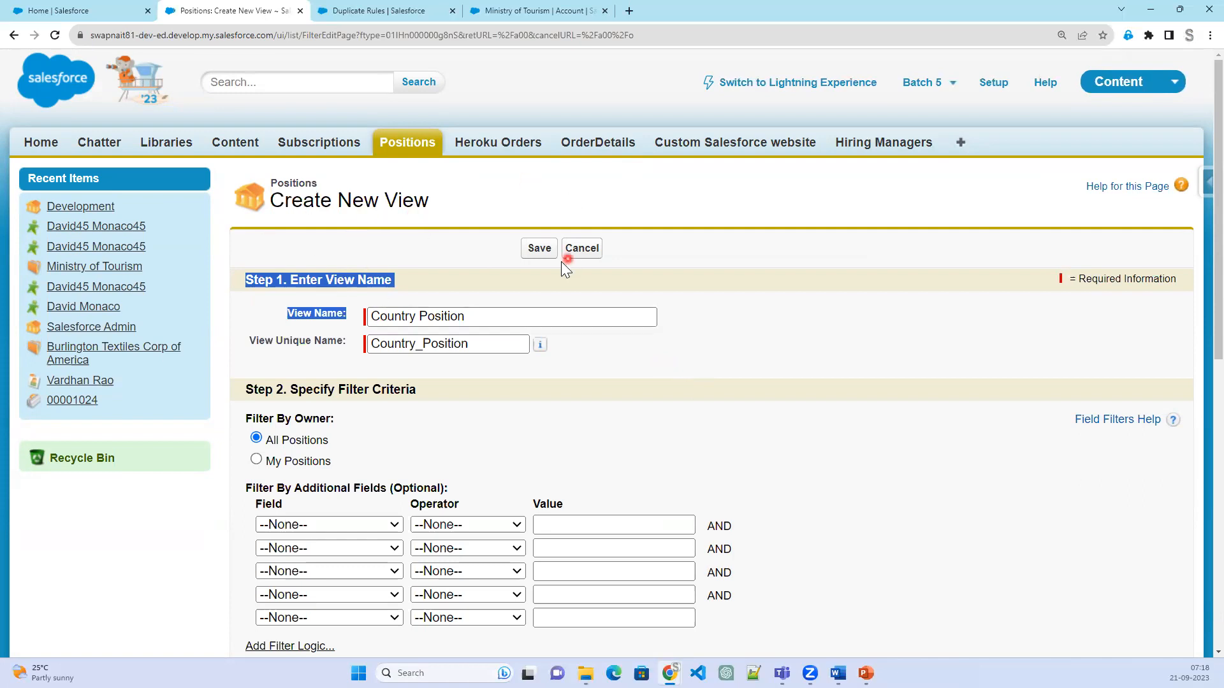
pyautogui.scroll(-1, 434, 372)
pyautogui.scroll(-6, 434, 369)
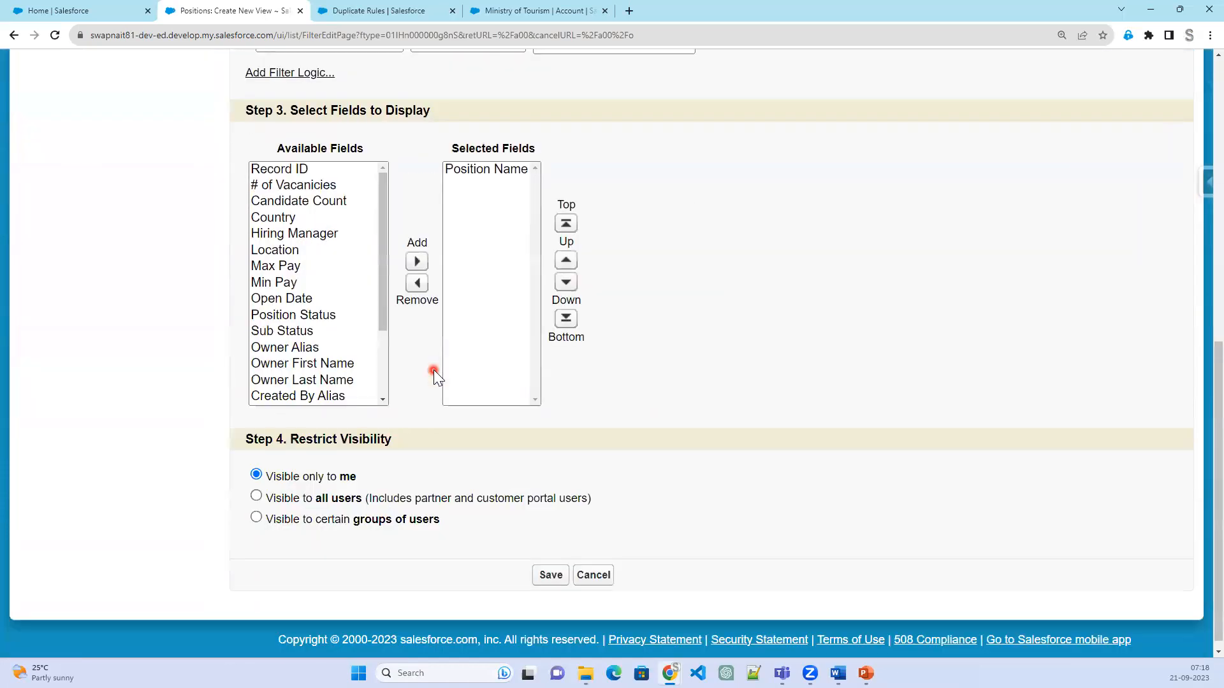
pyautogui.scroll(2, 433, 370)
pyautogui.scroll(4, 435, 371)
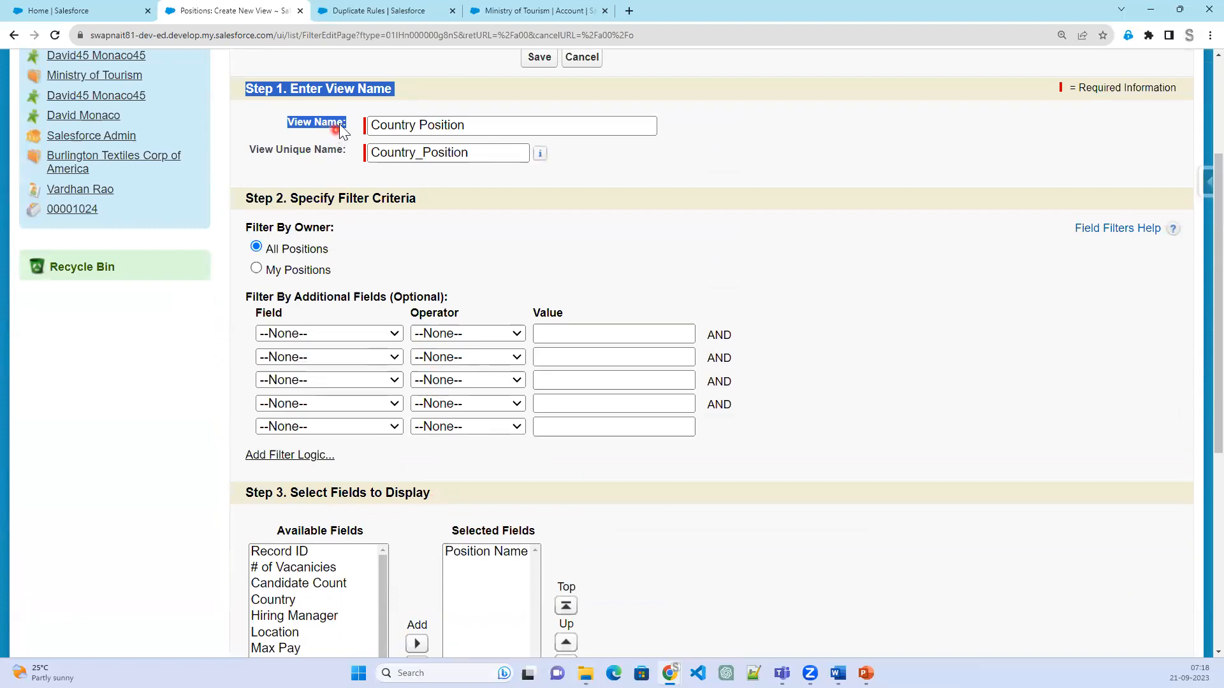
pyautogui.click(478, 210)
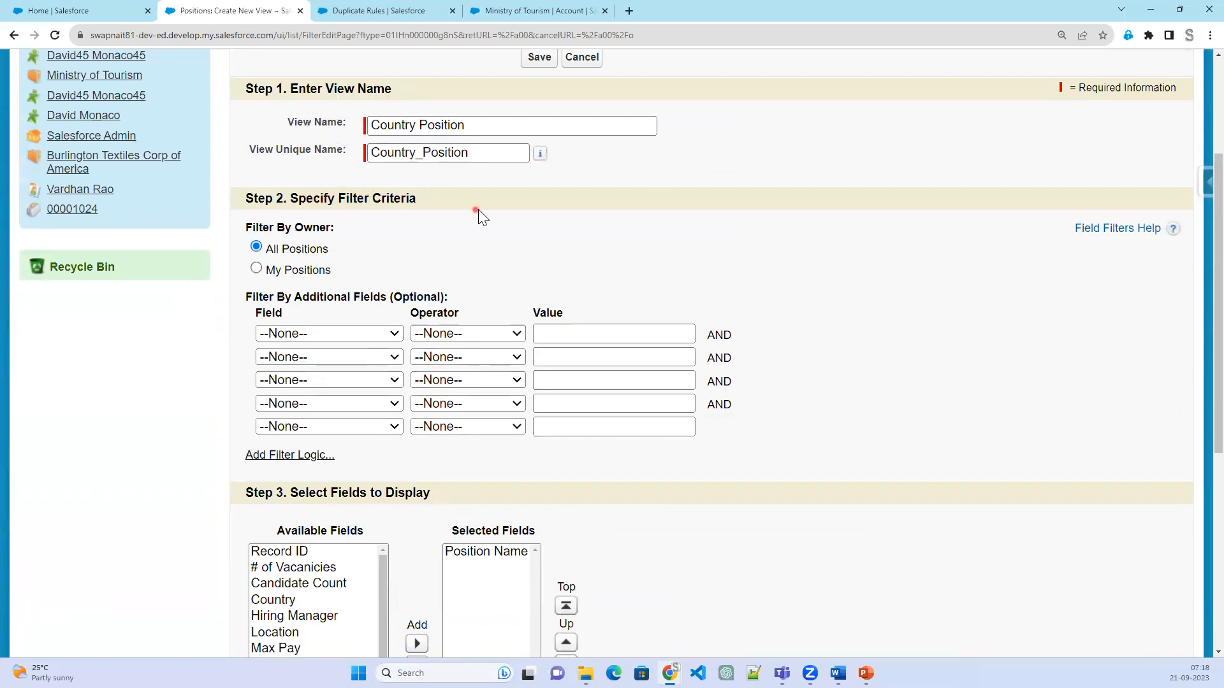
pyautogui.scroll(-3, 285, 282)
pyautogui.moveTo(309, 297); pyautogui.dragTo(446, 297)
pyautogui.scroll(-1, 393, 501)
pyautogui.scroll(-3, 393, 501)
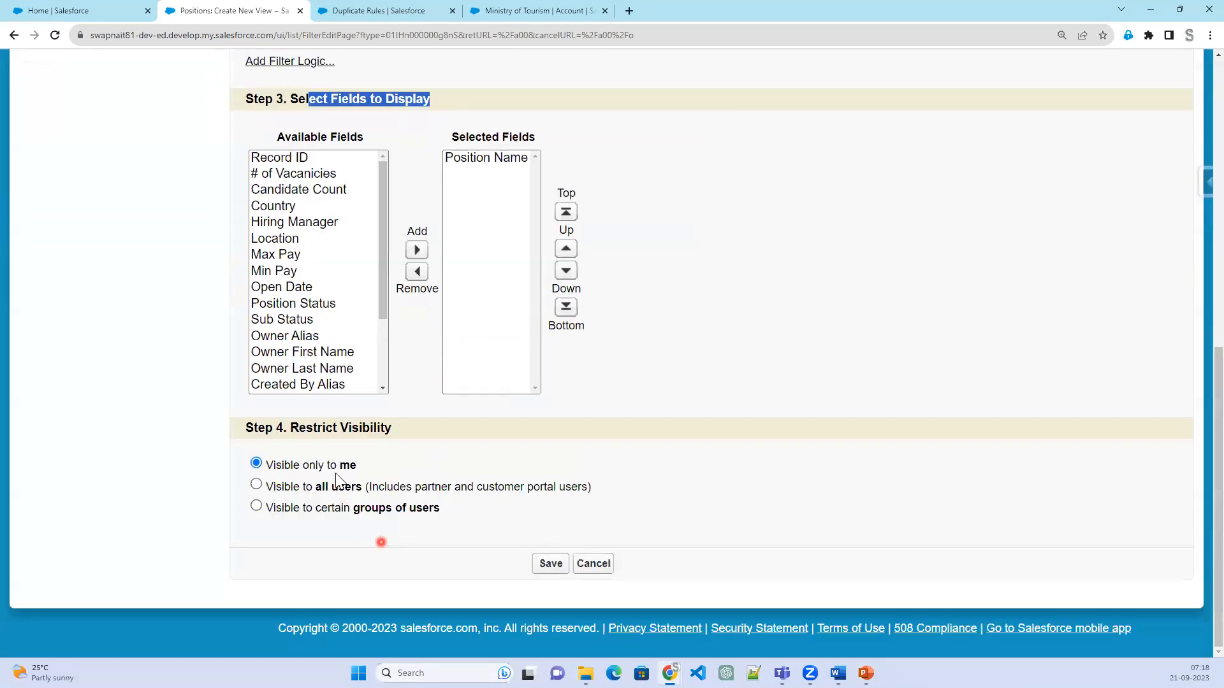
pyautogui.moveTo(306, 428); pyautogui.dragTo(398, 426)
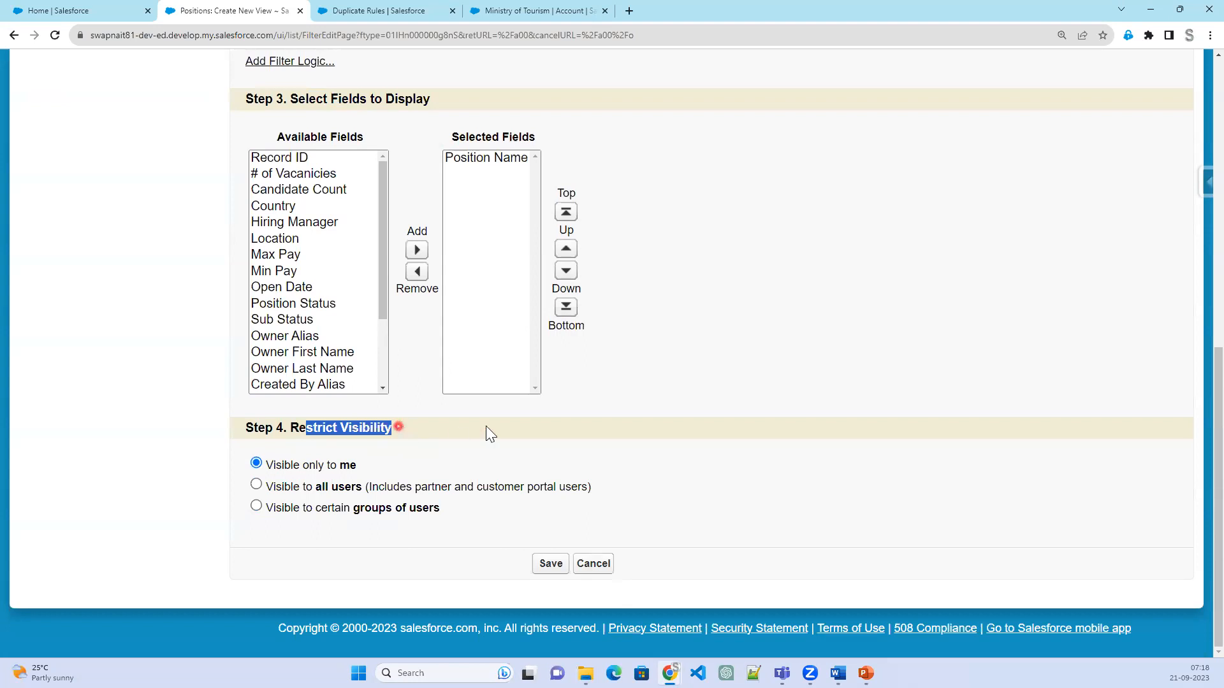
pyautogui.scroll(6, 615, 463)
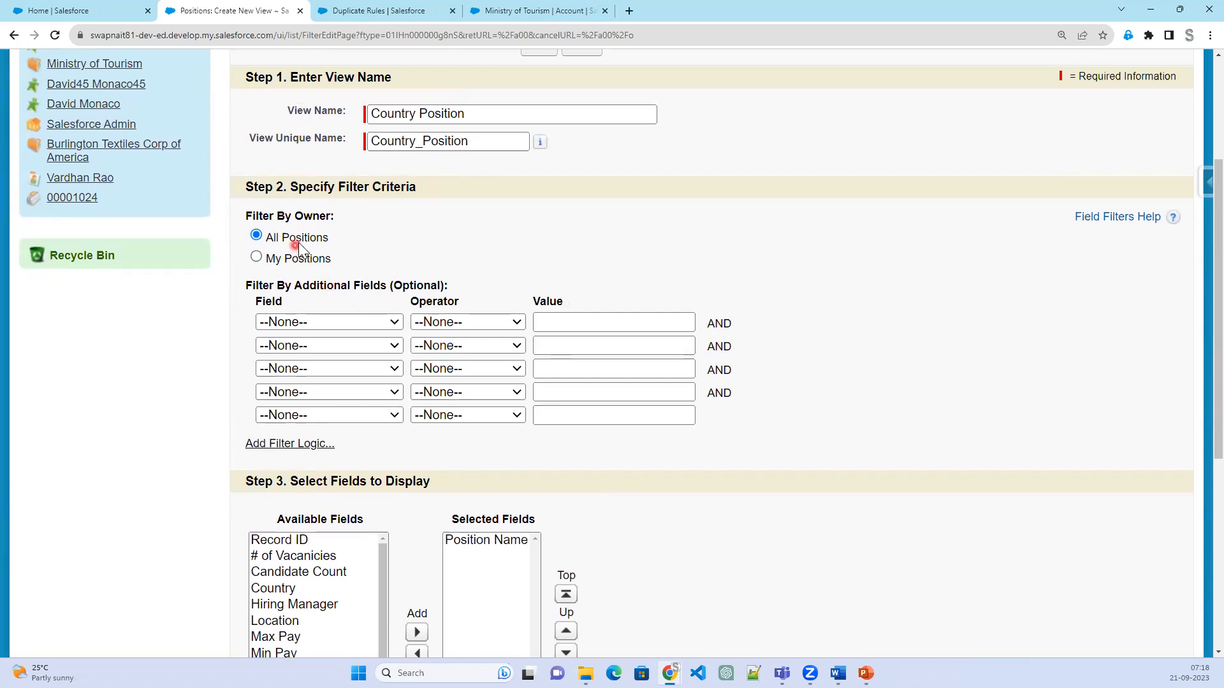
# - Add a filter to the new view where Country equals INDIA
pyautogui.click(354, 320)
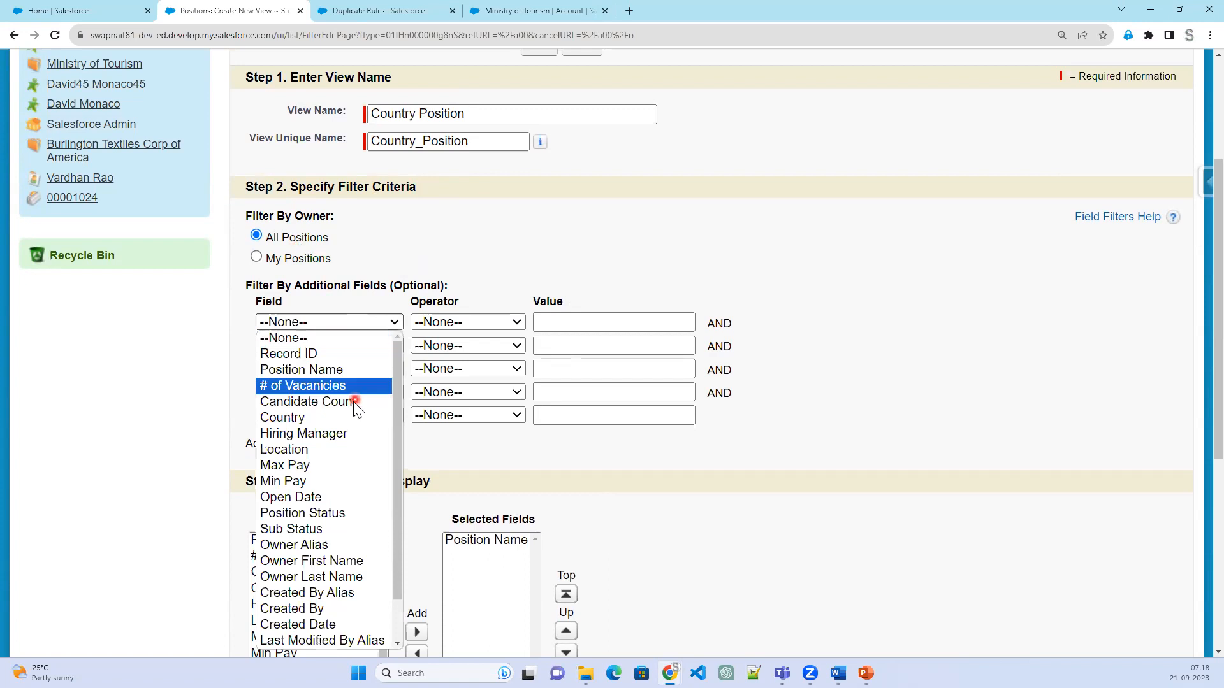
pyautogui.click(343, 417)
pyautogui.click(555, 326)
pyautogui.click(716, 326)
pyautogui.click(846, 400)
pyautogui.click(1023, 336)
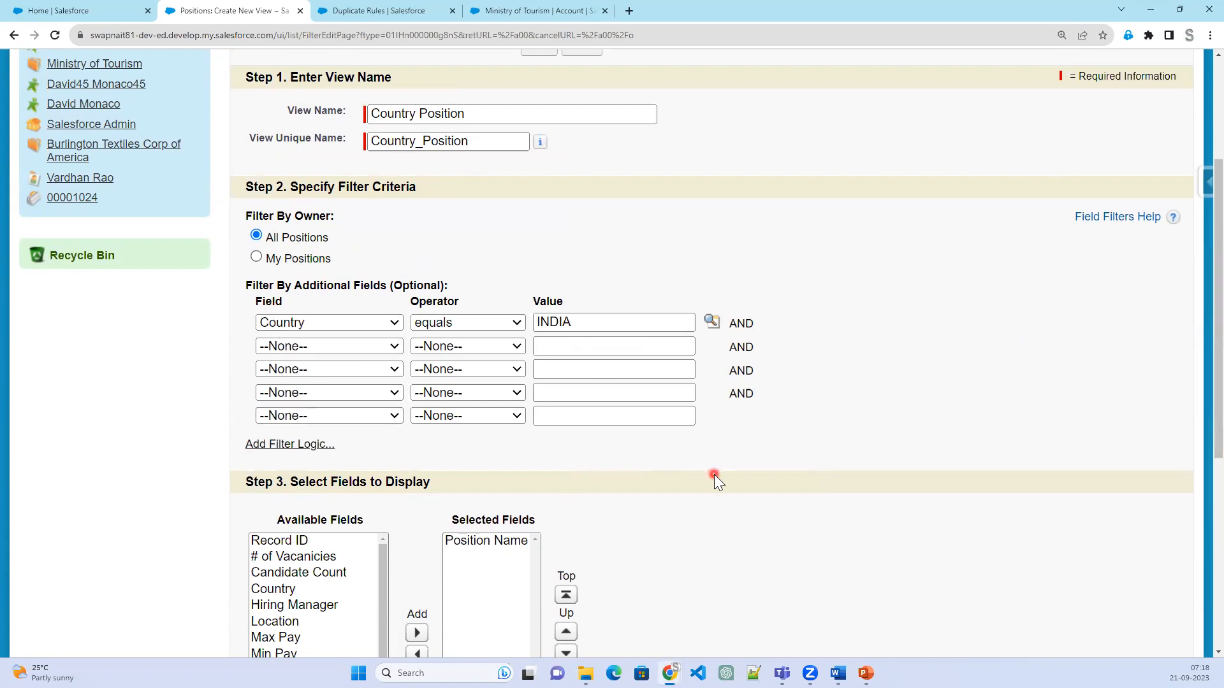
# - Add Hiring Manager, Country, Location, Max Pay and # of Vacancies to the new view's displayed fields
pyautogui.scroll(-2, 714, 474)
pyautogui.scroll(-1, 719, 446)
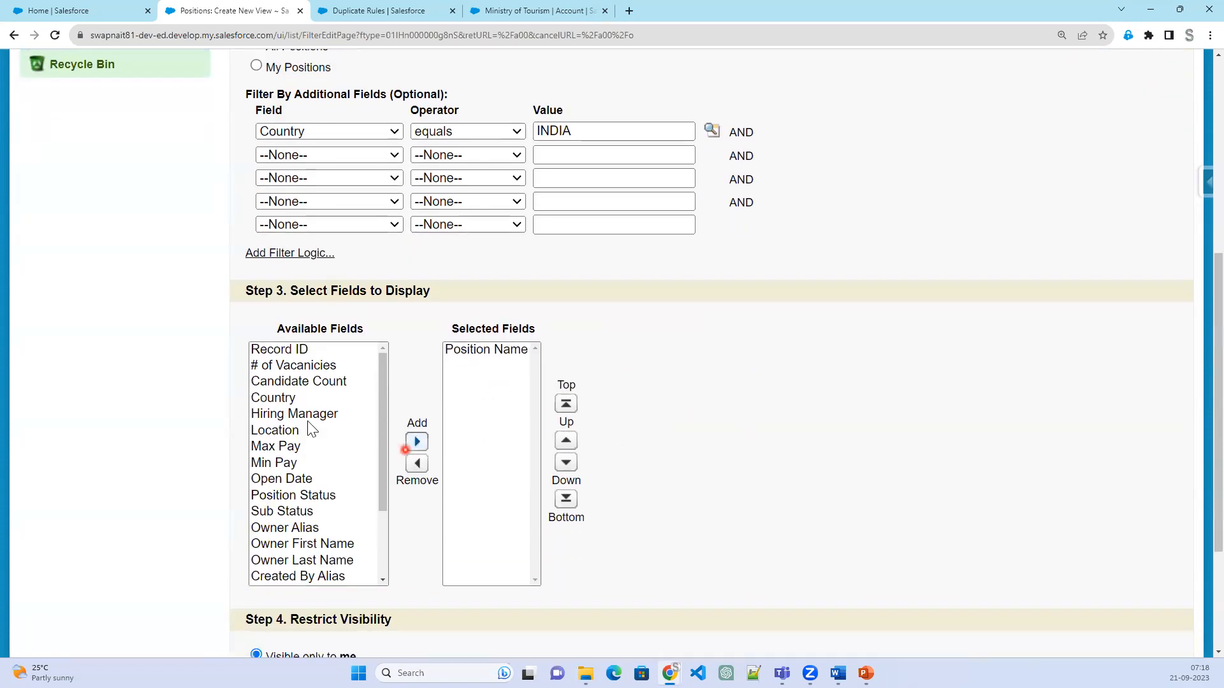
pyautogui.click(292, 413)
pyautogui.click(418, 442)
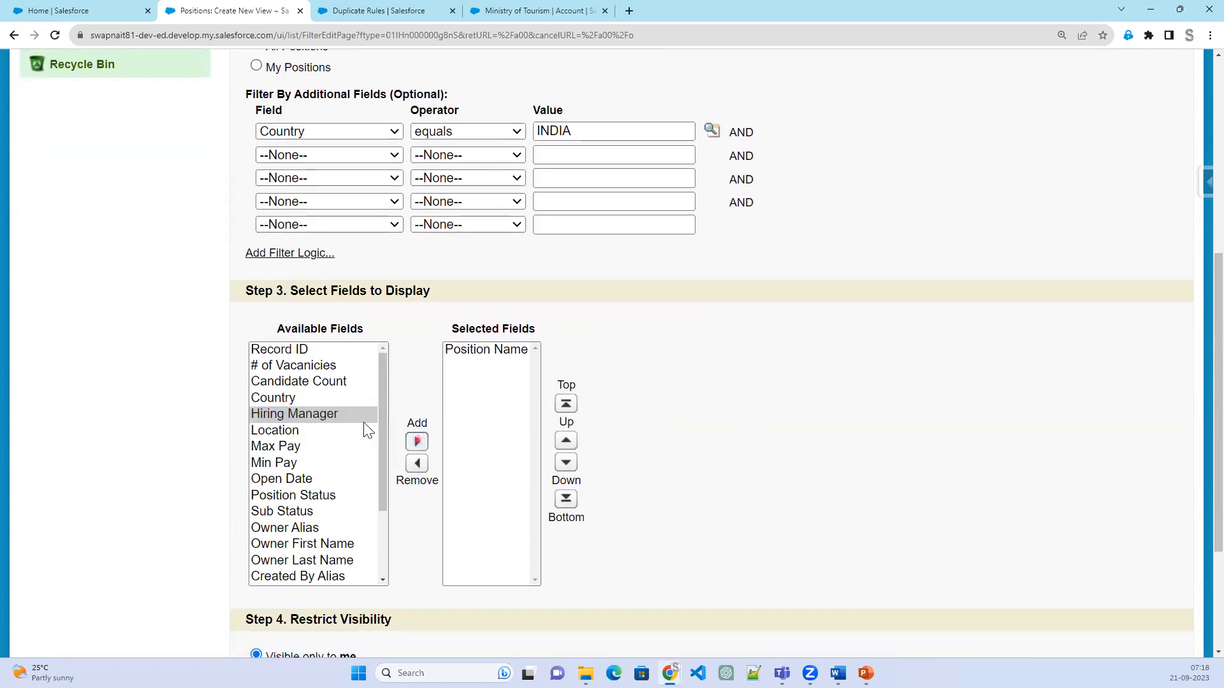
pyautogui.click(416, 442)
pyautogui.click(281, 399)
pyautogui.click(418, 442)
pyautogui.click(280, 399)
pyautogui.click(417, 442)
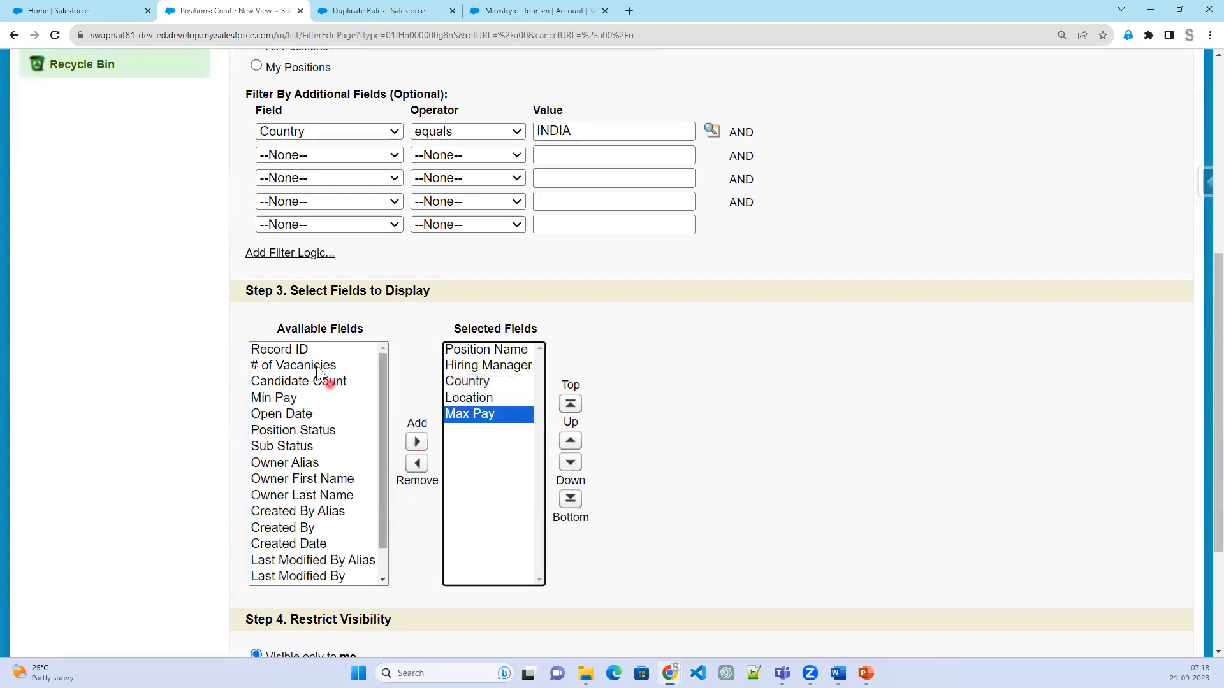
pyautogui.click(300, 365)
pyautogui.click(417, 442)
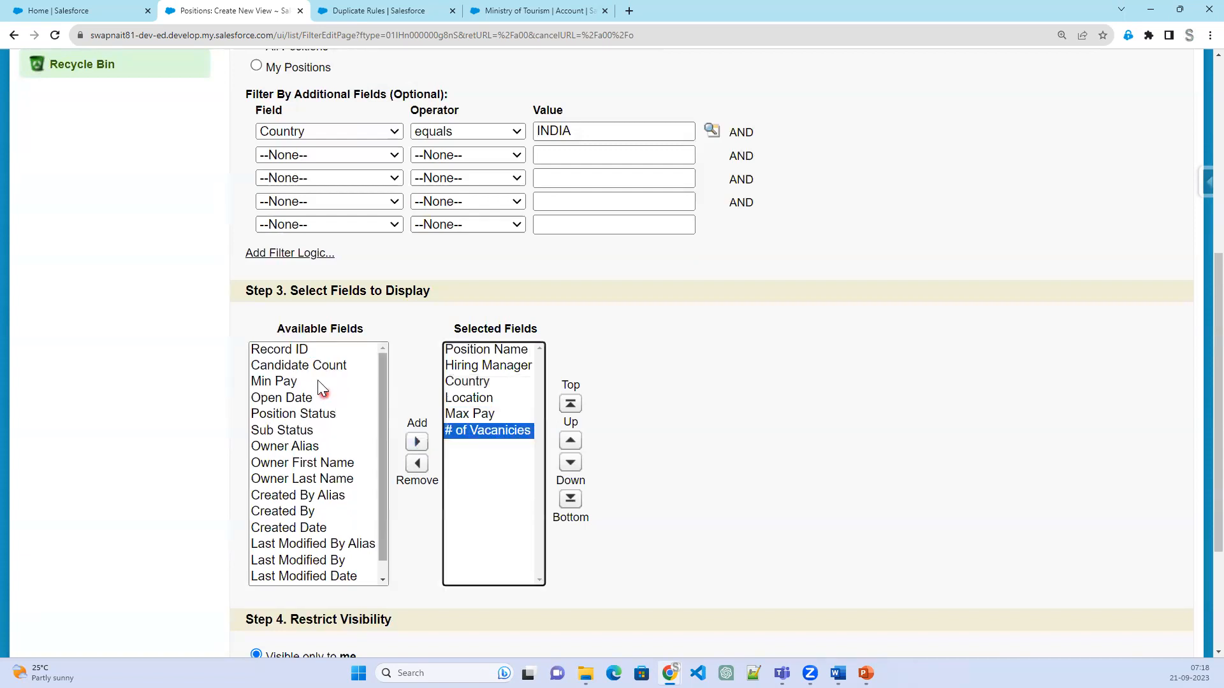
# - Reorder the displayed fields so # of Vacancies follows Position Name and Hiring Manager comes last
pyautogui.click(570, 442)
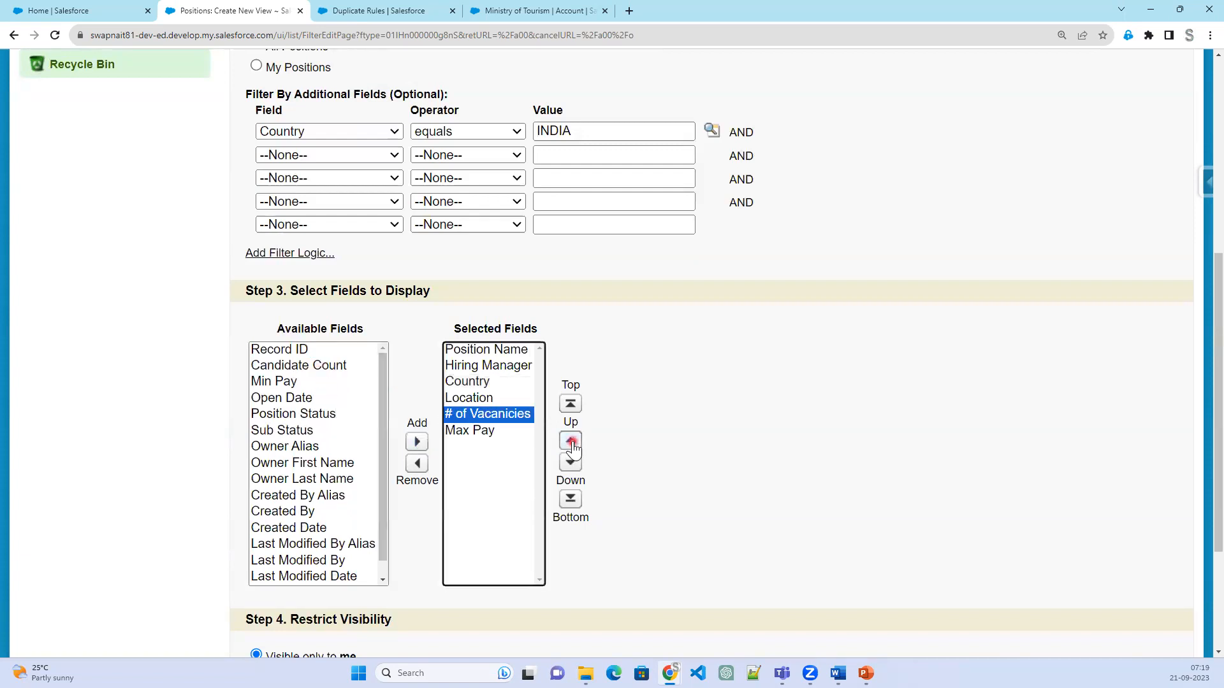
pyautogui.click(572, 443)
pyautogui.click(572, 443)
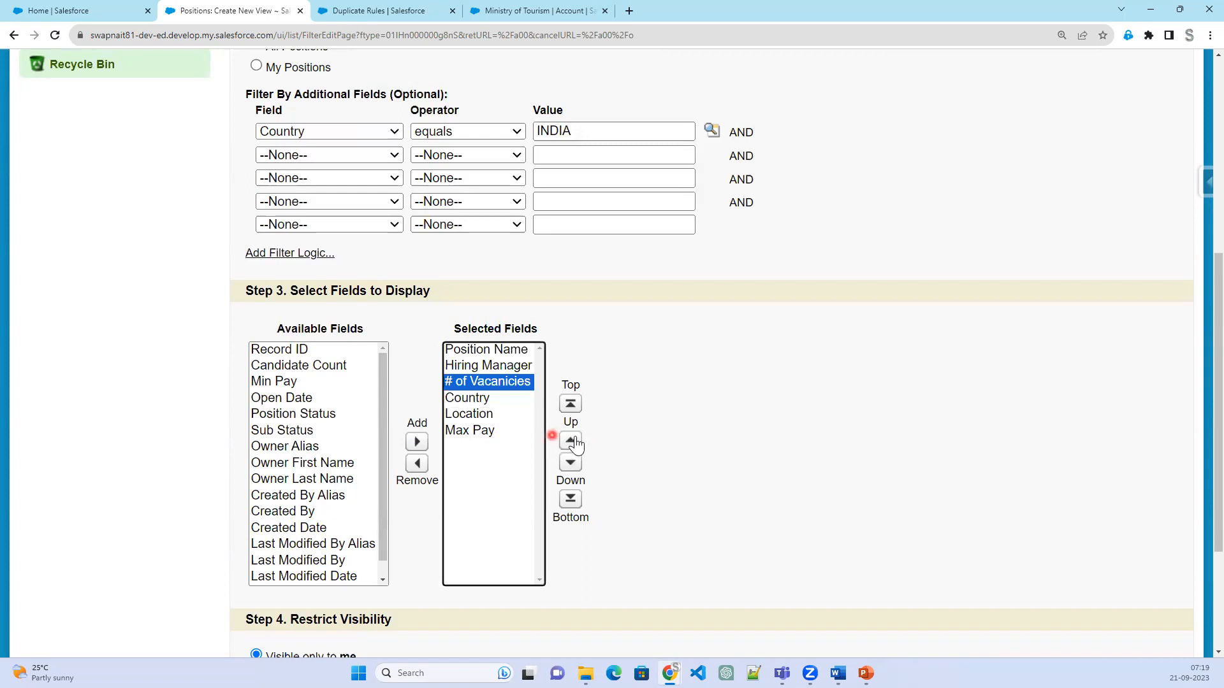
pyautogui.click(510, 366)
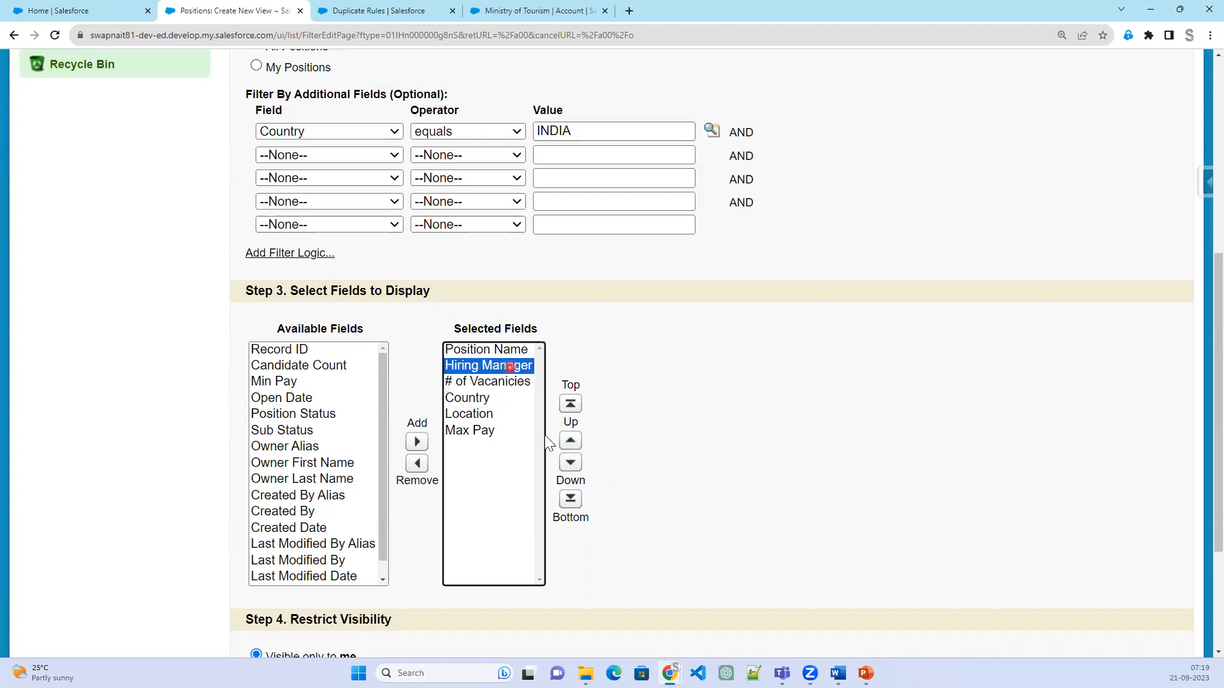
pyautogui.click(570, 463)
pyautogui.click(570, 463)
pyautogui.click(570, 463)
pyautogui.click(571, 463)
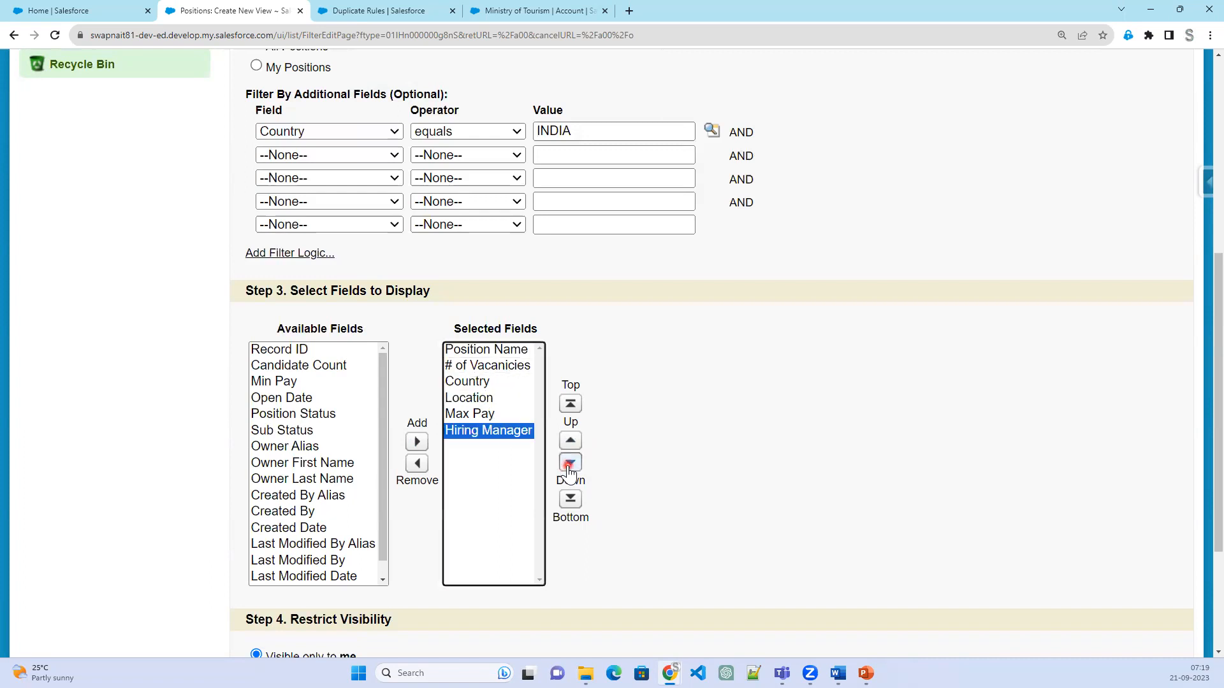
# - Make the Country Position view visible to all users and save it
pyautogui.scroll(-3, 697, 463)
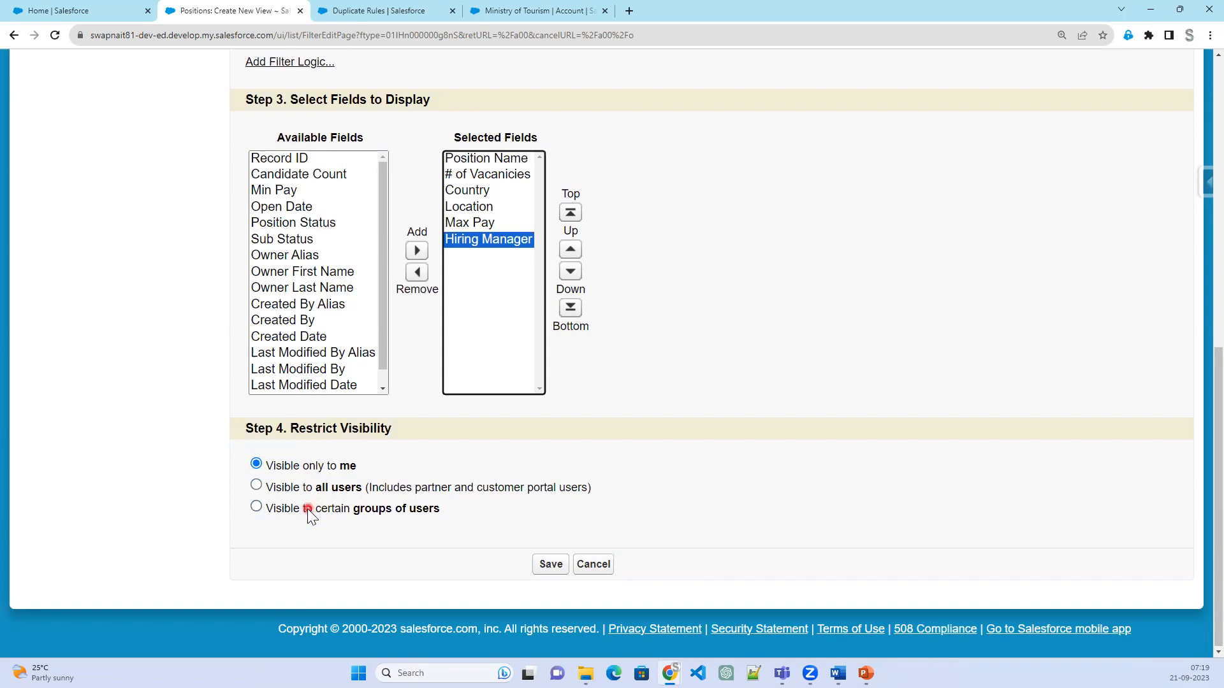
pyautogui.click(298, 488)
pyautogui.click(545, 563)
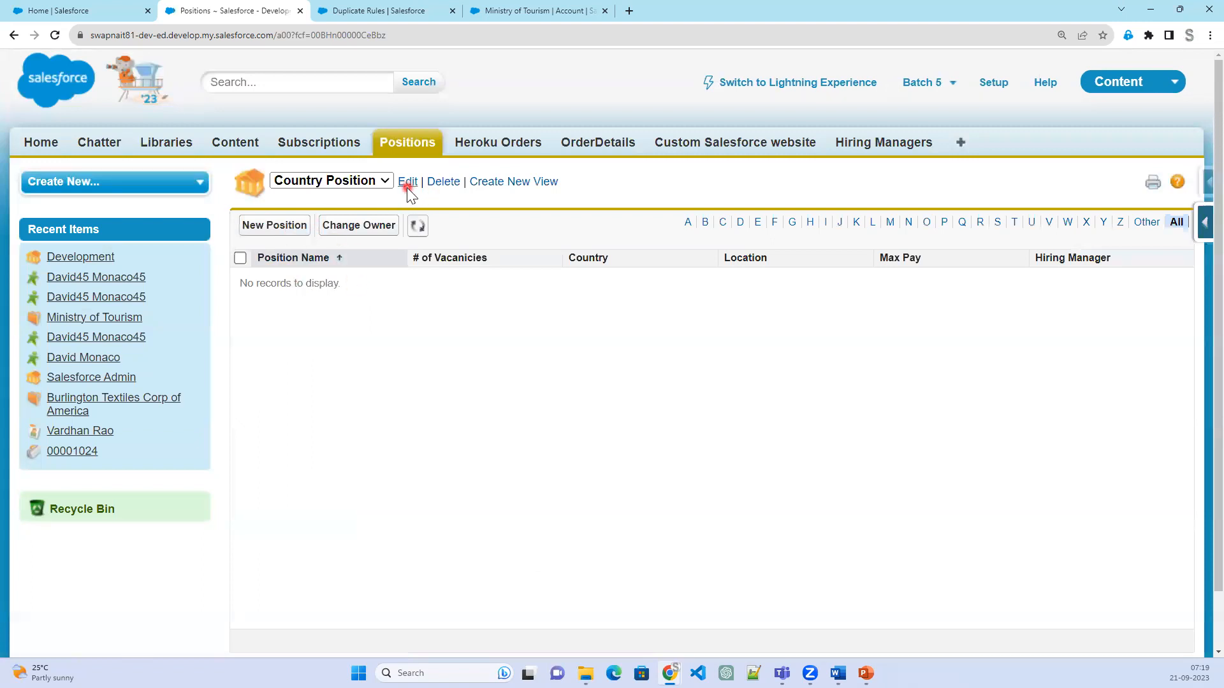
# - Open the Development position from the All view and try to set its Country to INDIA and Location to Bangalore
pyautogui.click(381, 184)
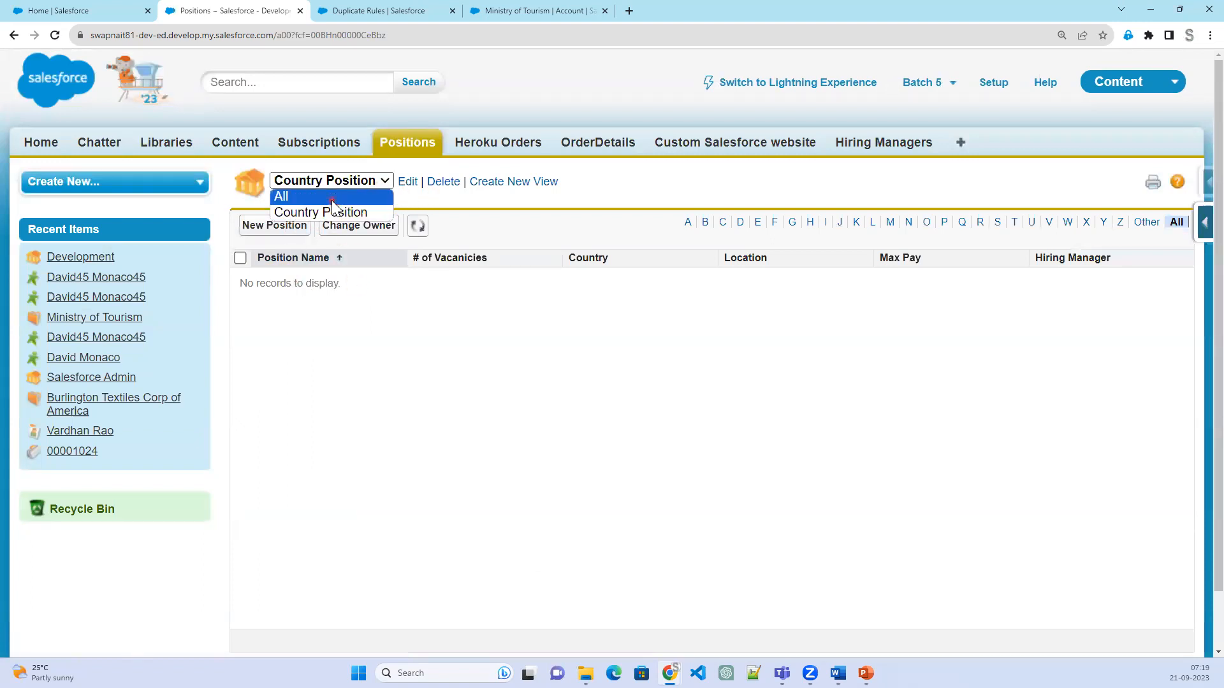
pyautogui.click(331, 199)
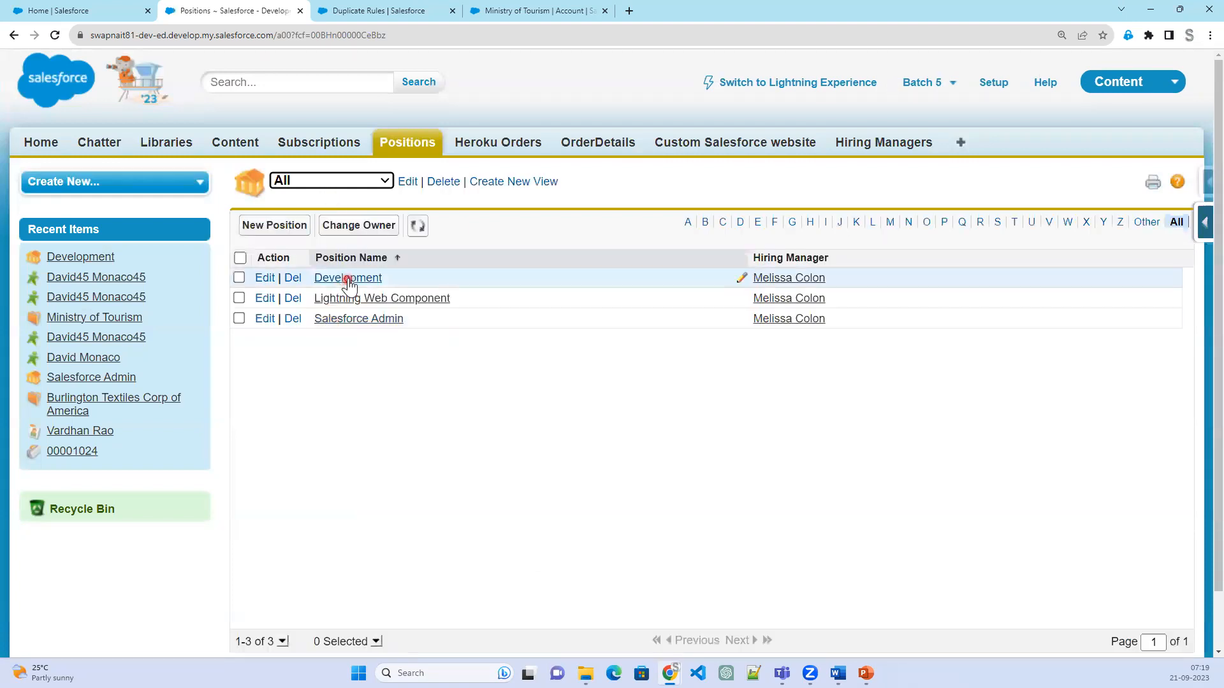
pyautogui.click(348, 278)
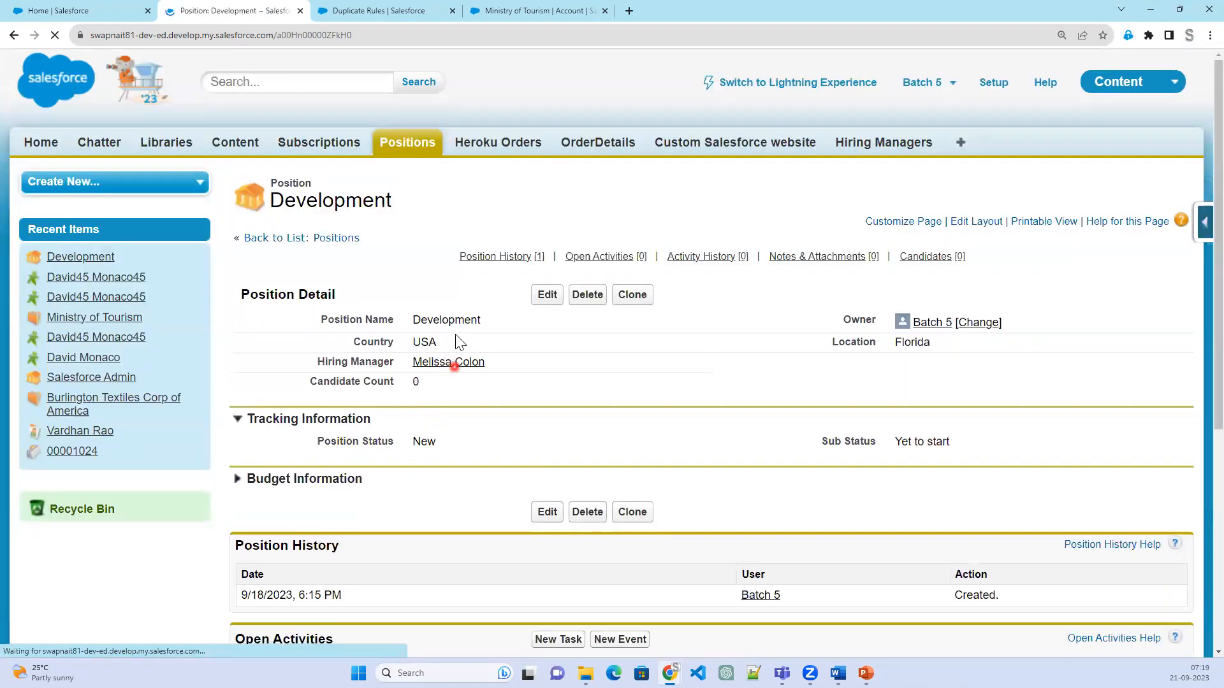
pyautogui.doubleClick(556, 339)
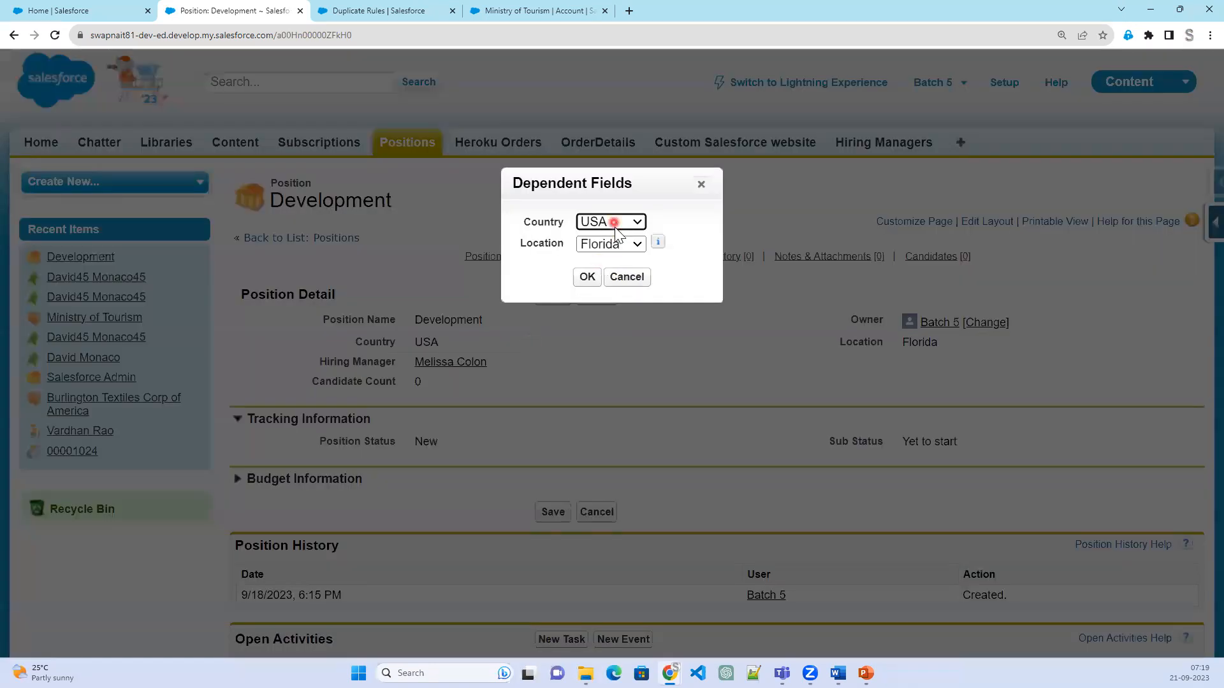
pyautogui.click(613, 223)
pyautogui.click(614, 253)
pyautogui.click(615, 244)
pyautogui.click(608, 274)
pyautogui.click(594, 276)
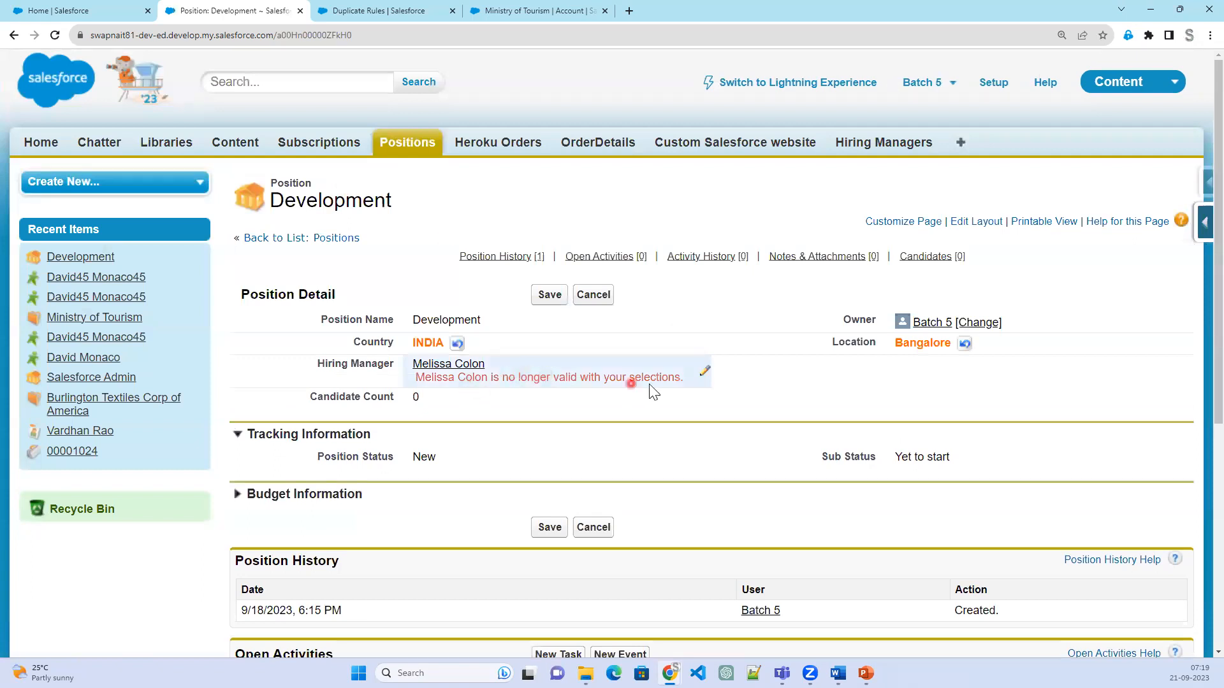
pyautogui.click(14, 36)
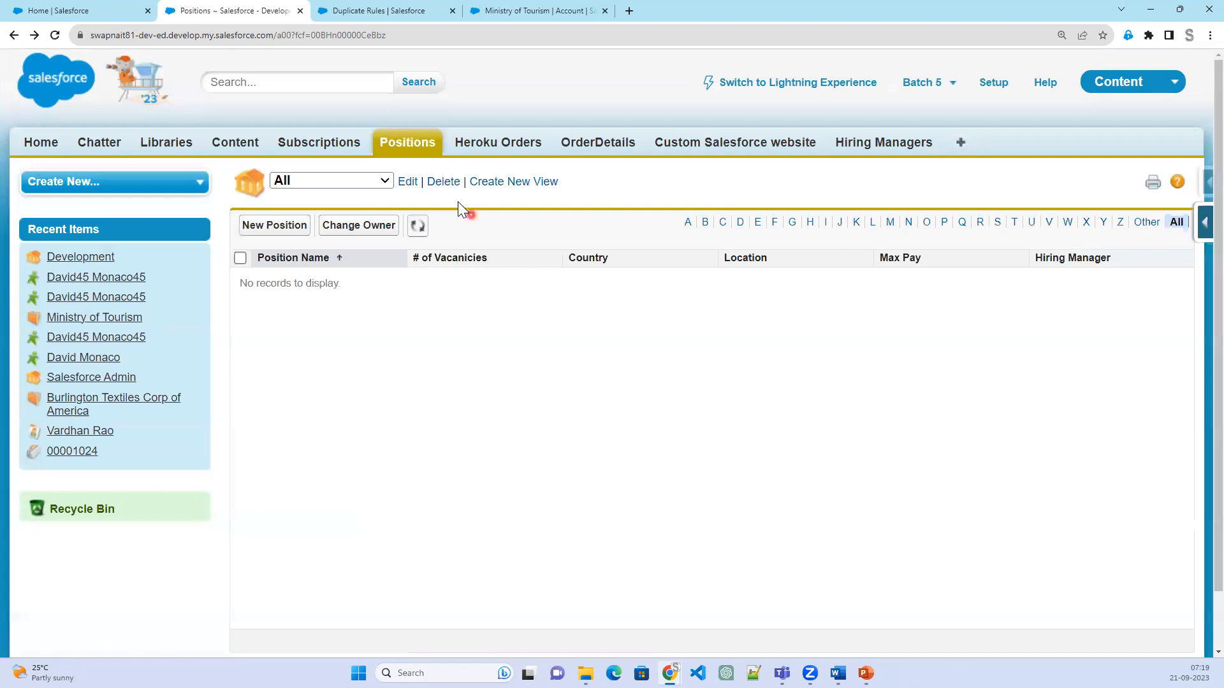
# - Edit the Country Position view so its filter is Country equals USA, and save it
pyautogui.click(406, 182)
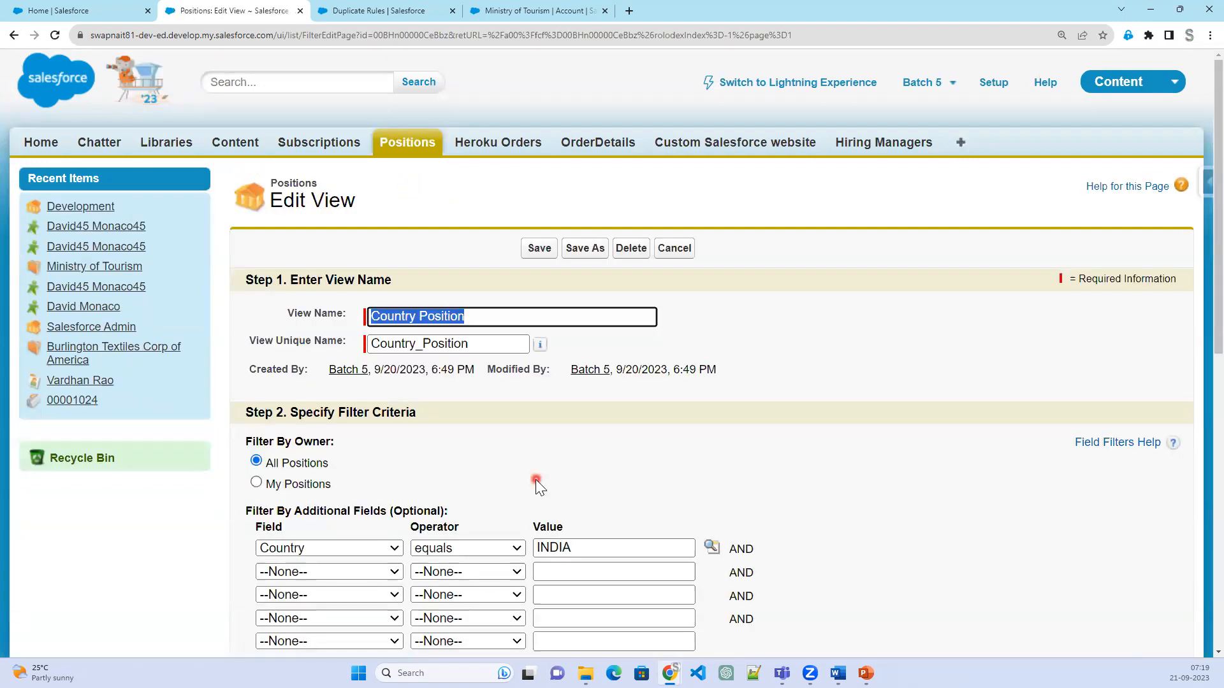
pyautogui.scroll(-2, 535, 479)
pyautogui.doubleClick(560, 421)
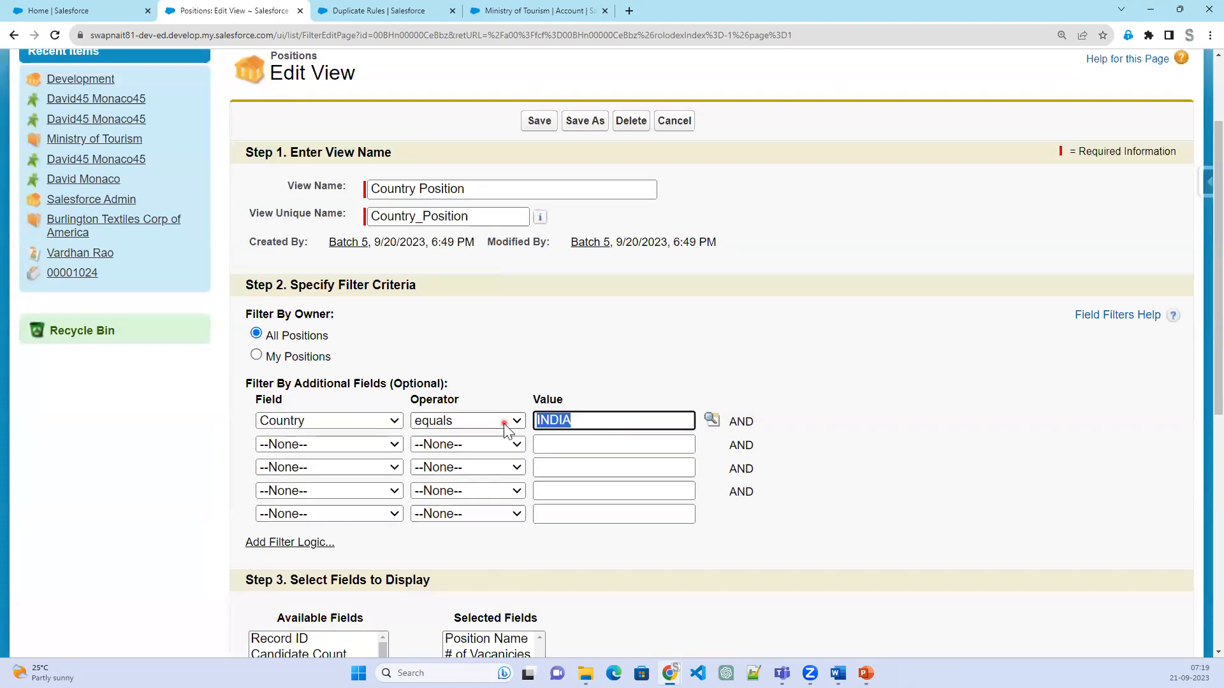
pyautogui.click(710, 420)
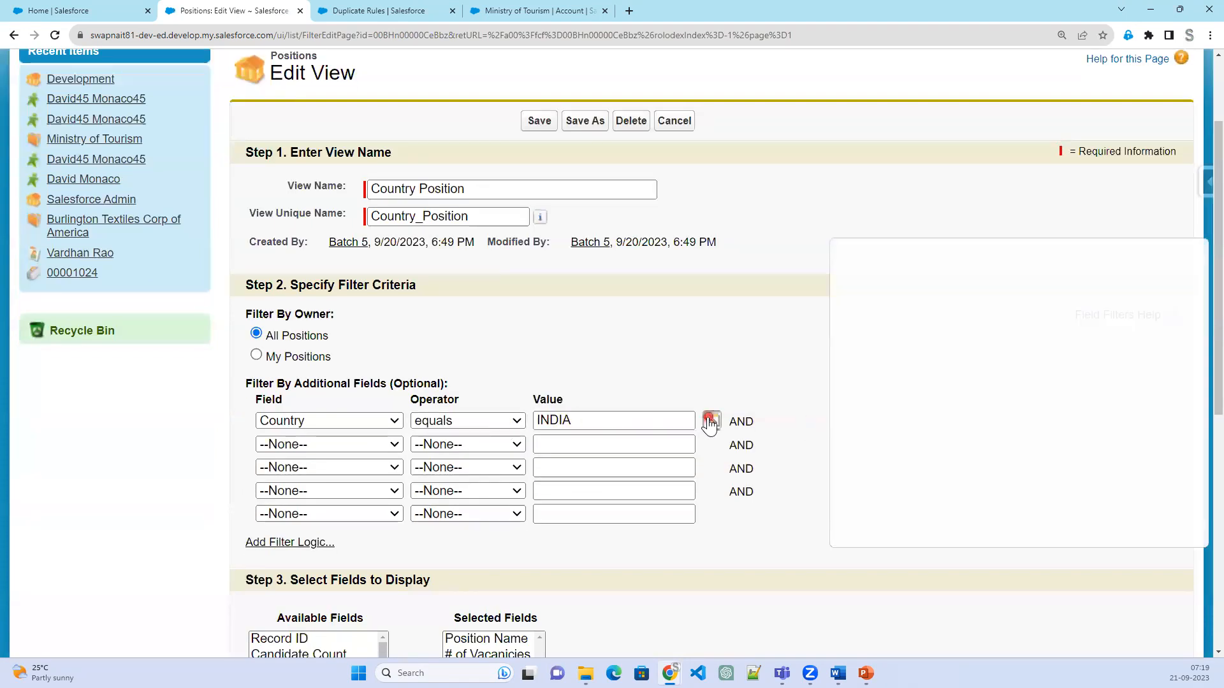
pyautogui.click(845, 421)
pyautogui.click(1024, 336)
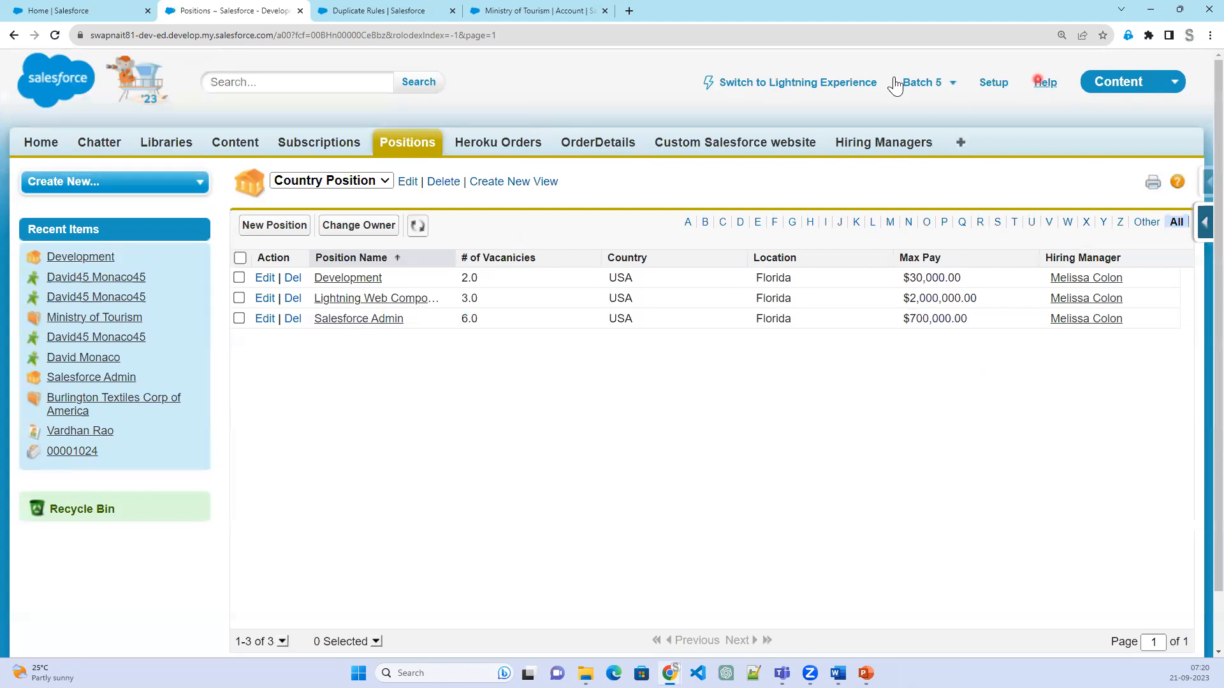
# - Switch to Lightning Experience and check the list views available for Positions
pyautogui.click(855, 85)
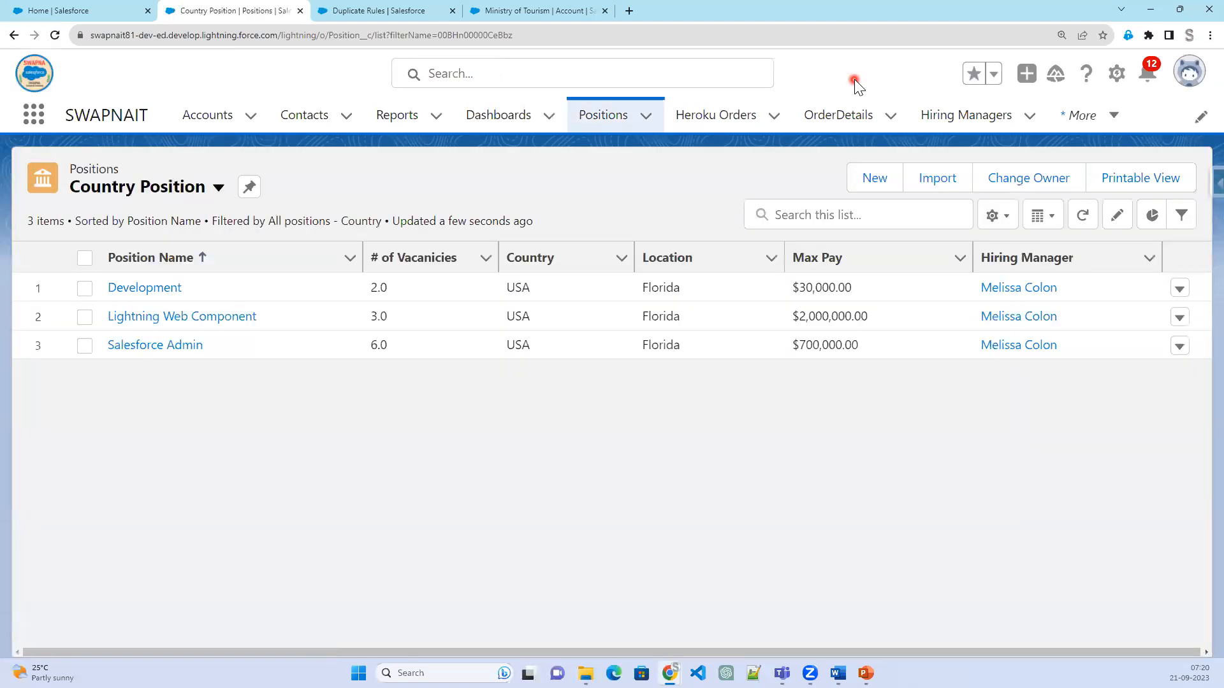
pyautogui.click(221, 190)
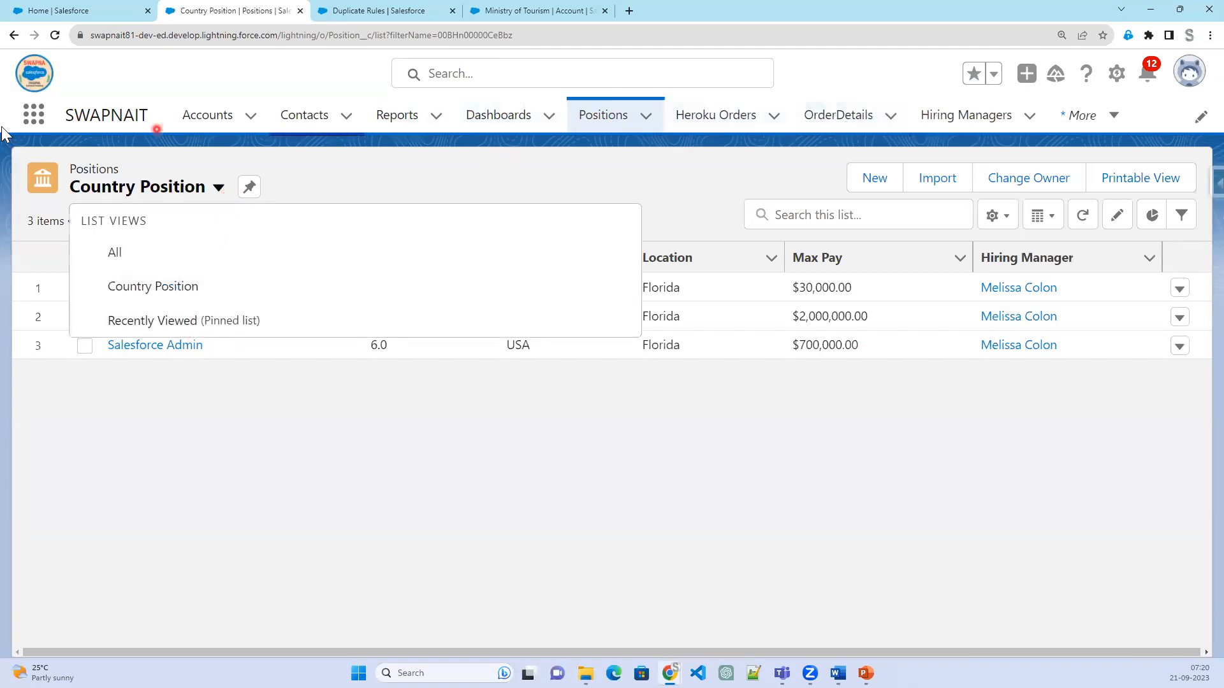
pyautogui.click(45, 130)
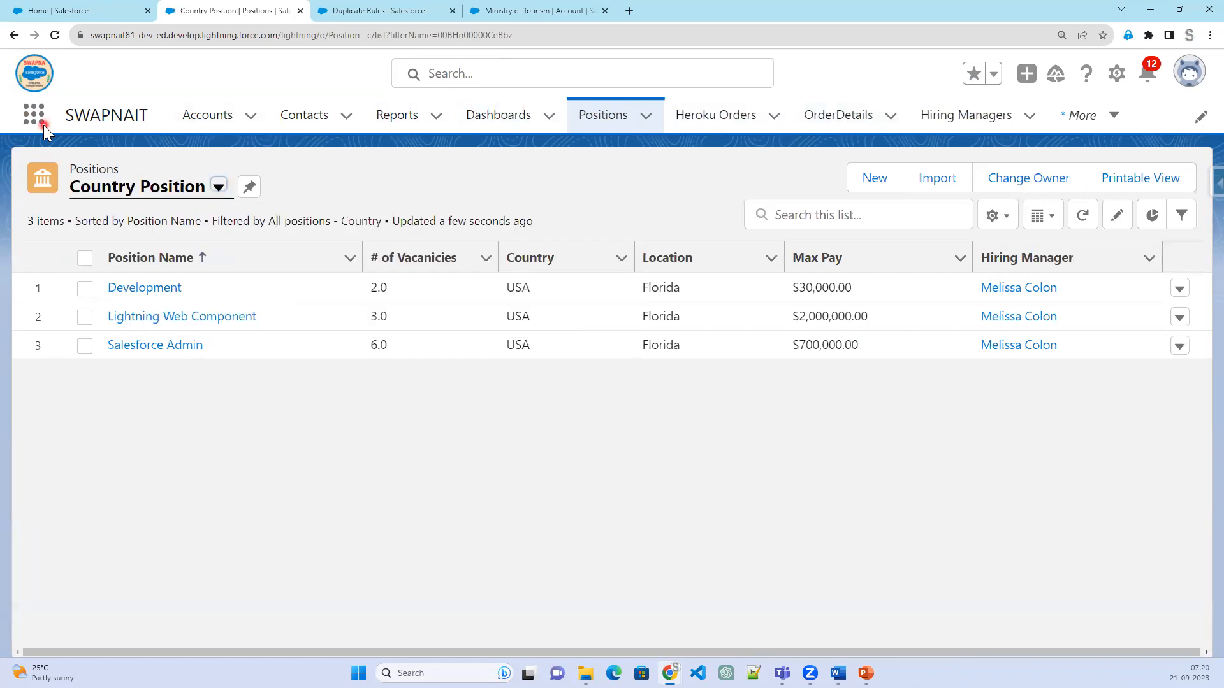
# - Go to Opportunities and look through the available opportunity list views
pyautogui.click(822, 115)
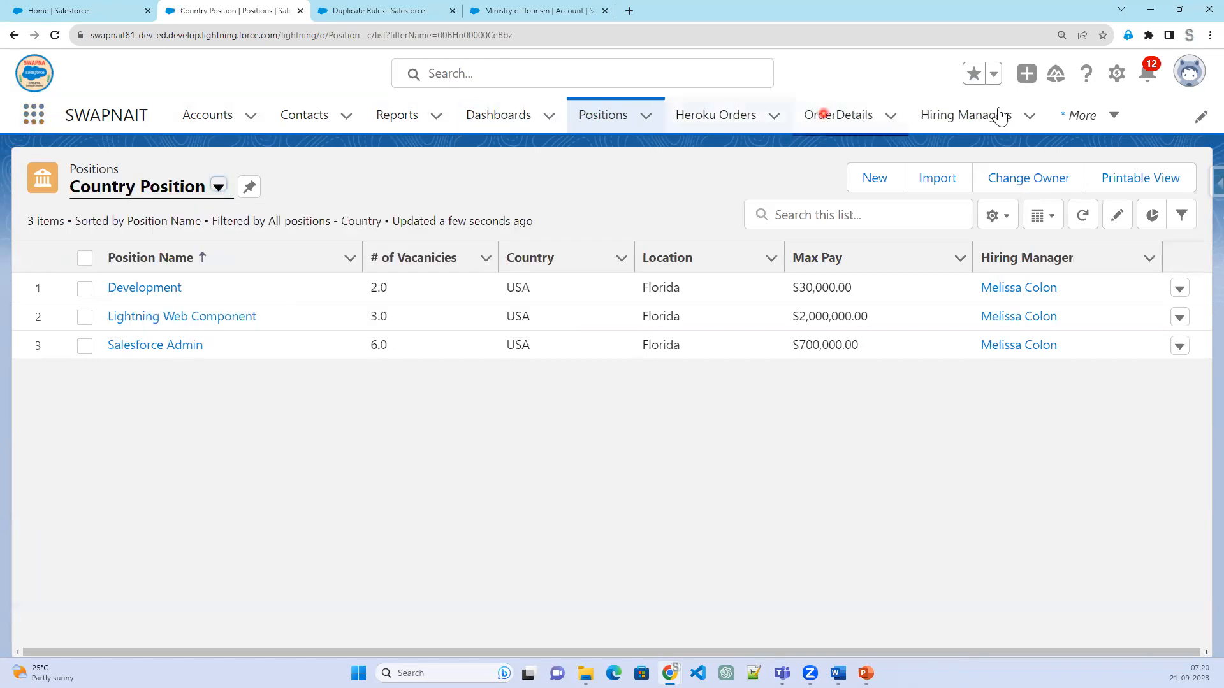
pyautogui.click(1122, 131)
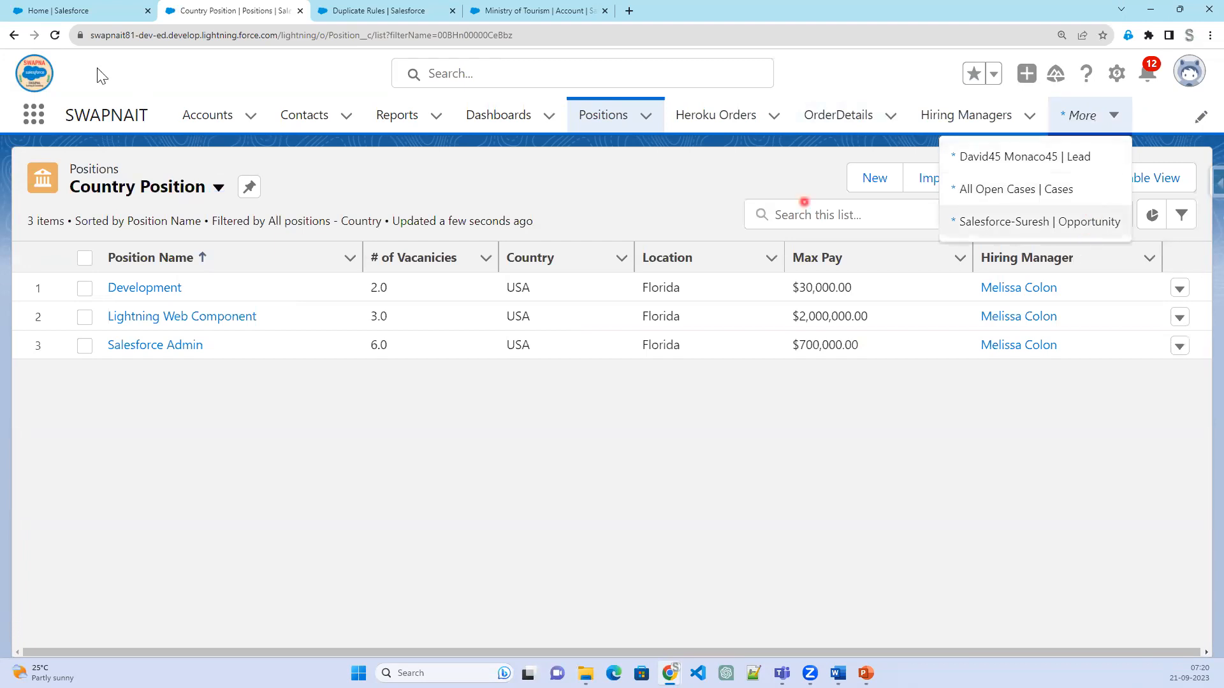
pyautogui.click(1076, 229)
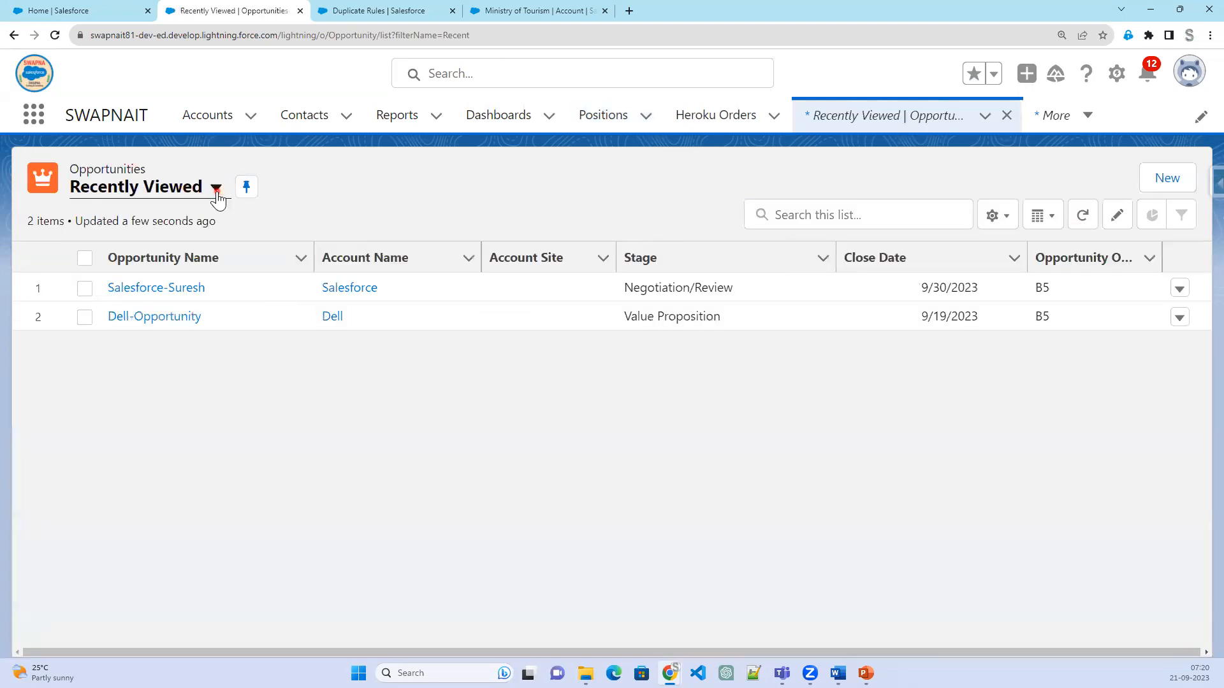
pyautogui.click(216, 189)
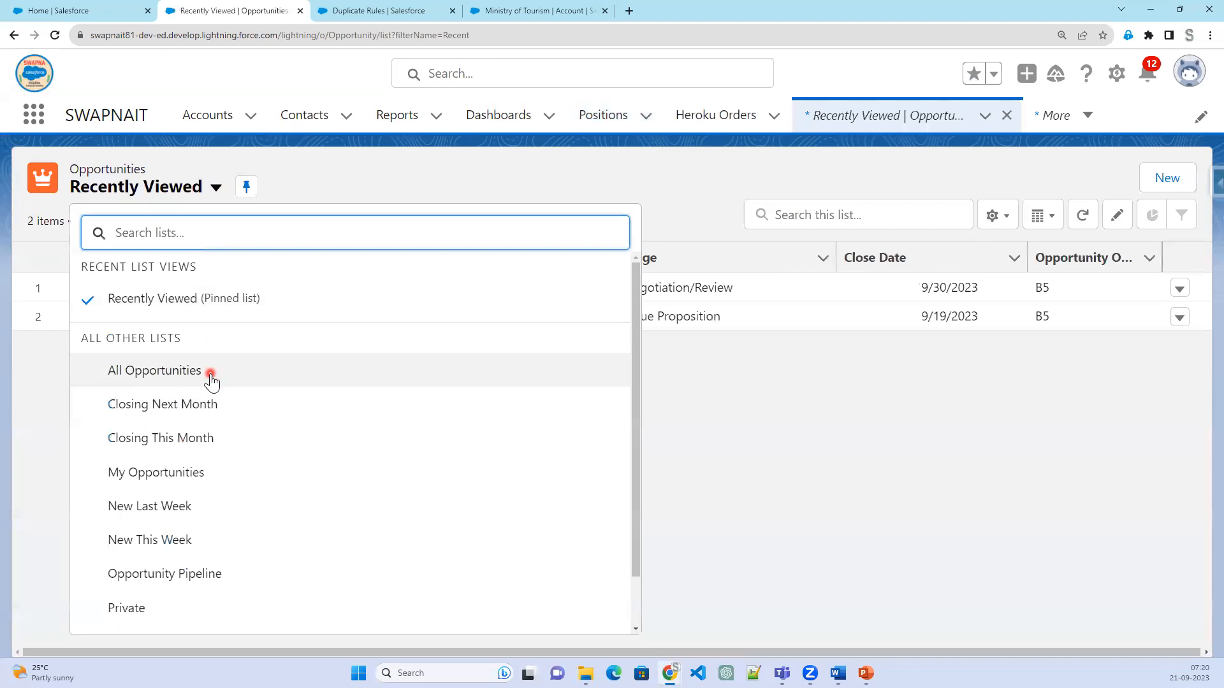
pyautogui.scroll(-2, 192, 605)
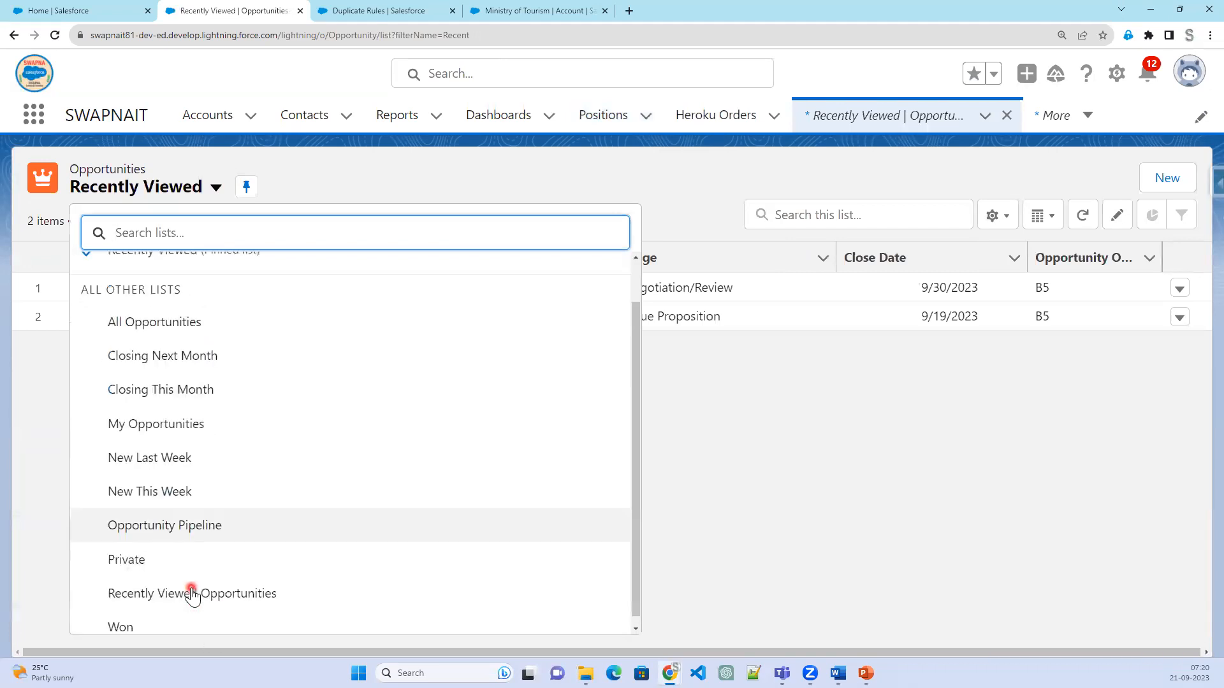
pyautogui.click(942, 163)
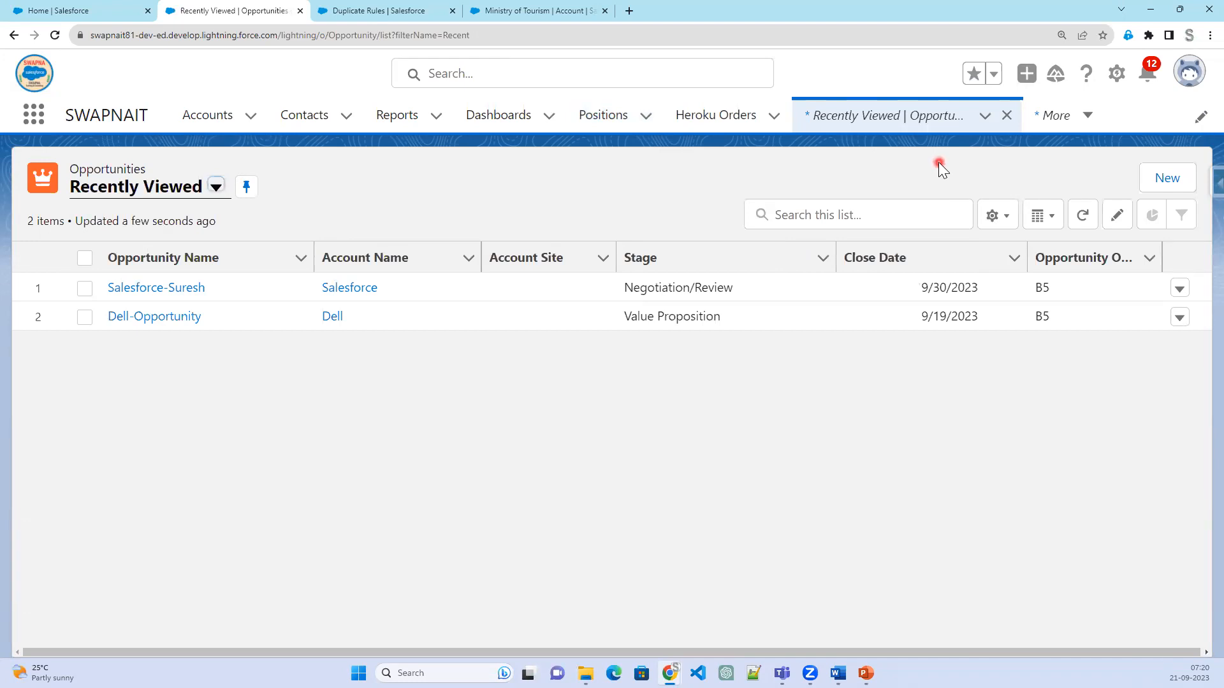
# - Create a new opportunity list view named Negotiation Opportunity that all users can see, and save it
pyautogui.click(1005, 222)
pyautogui.click(898, 288)
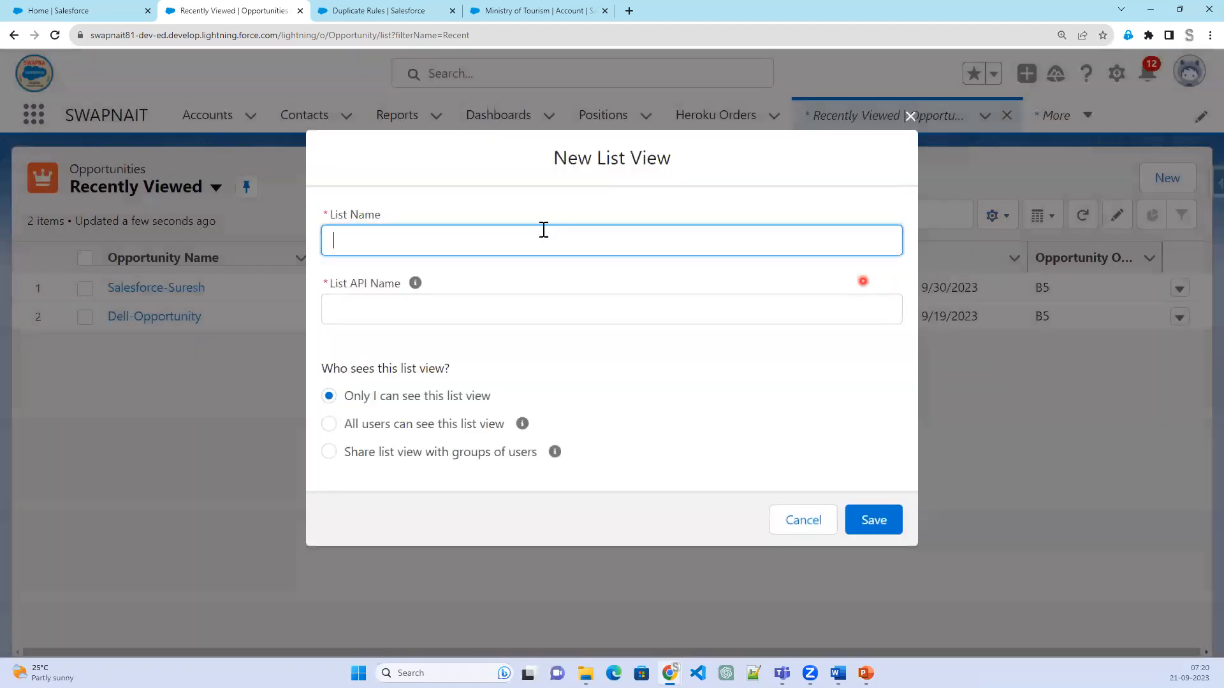
pyautogui.click(523, 241)
pyautogui.press('BackSpace')
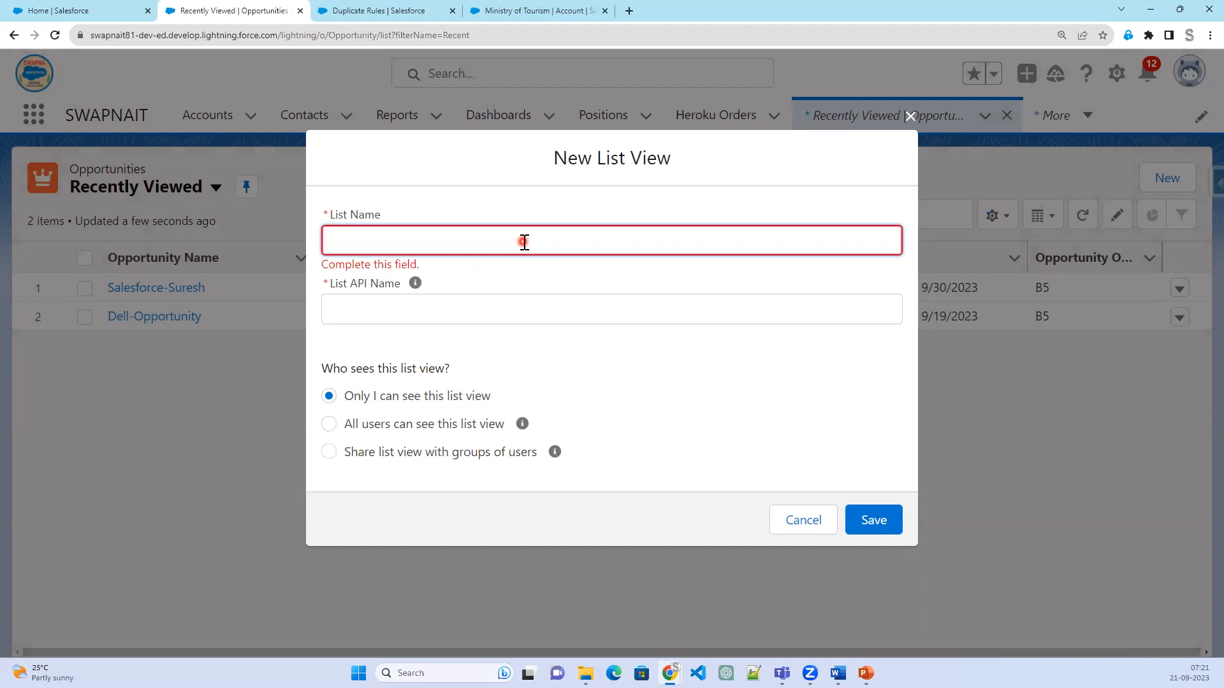
pyautogui.write('Negotiation Opportunity')
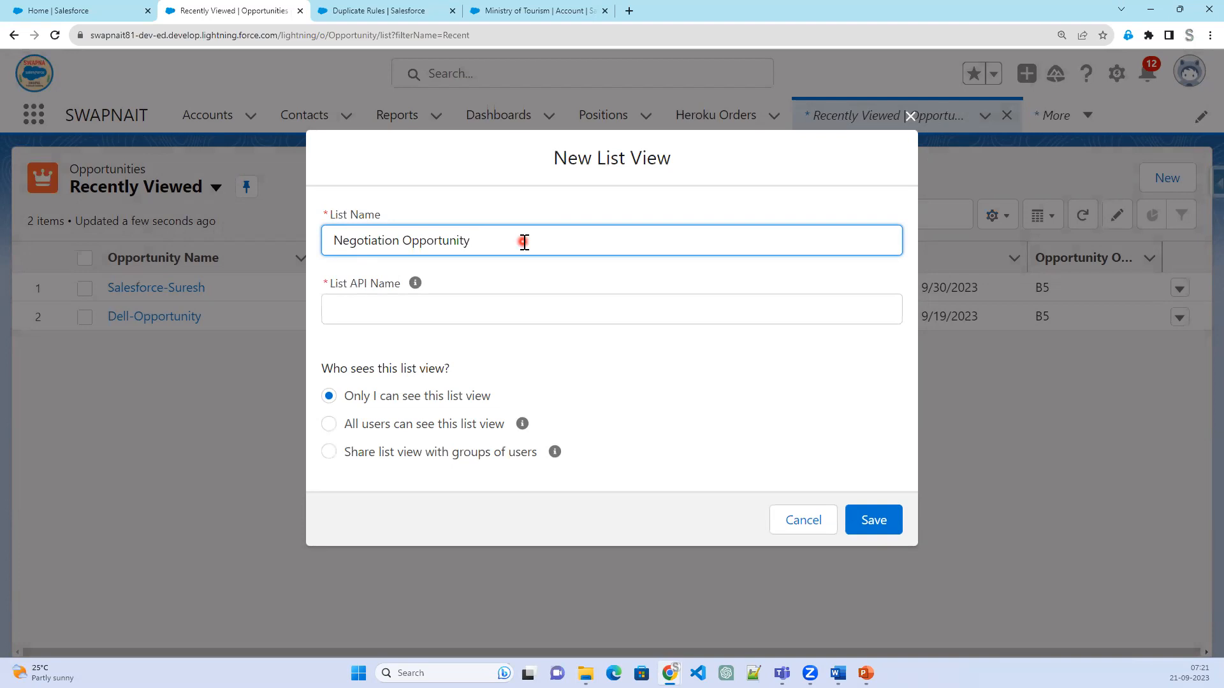
pyautogui.click(574, 316)
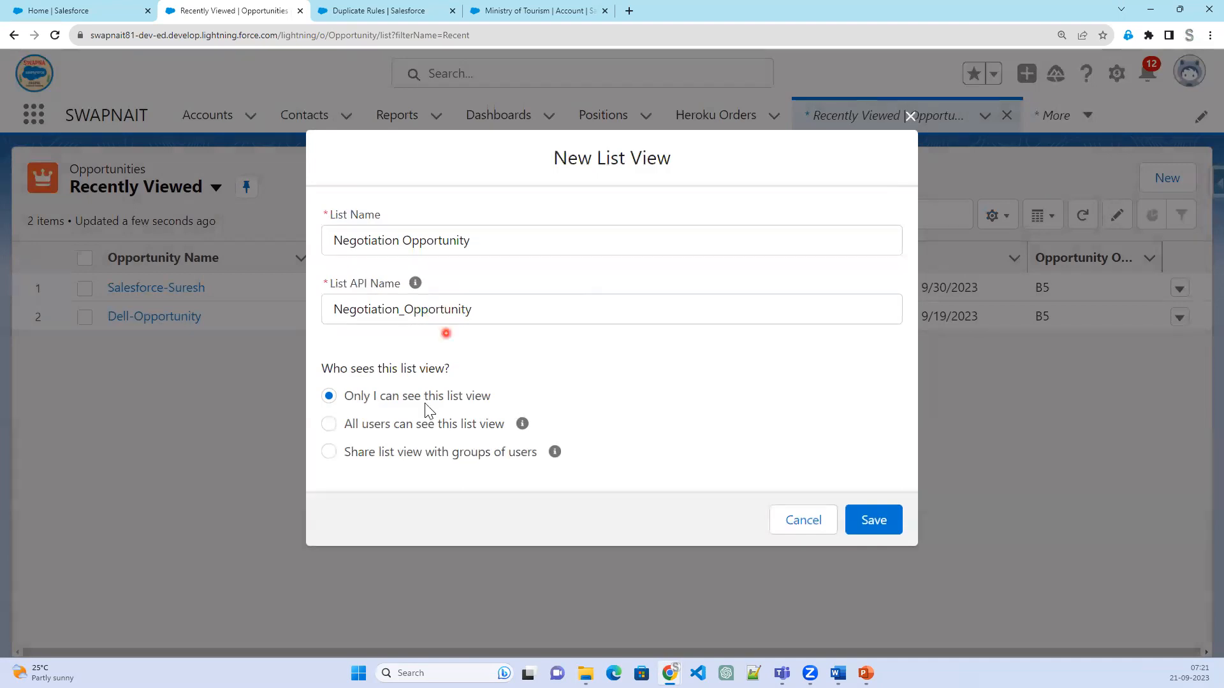
pyautogui.click(442, 433)
pyautogui.click(874, 522)
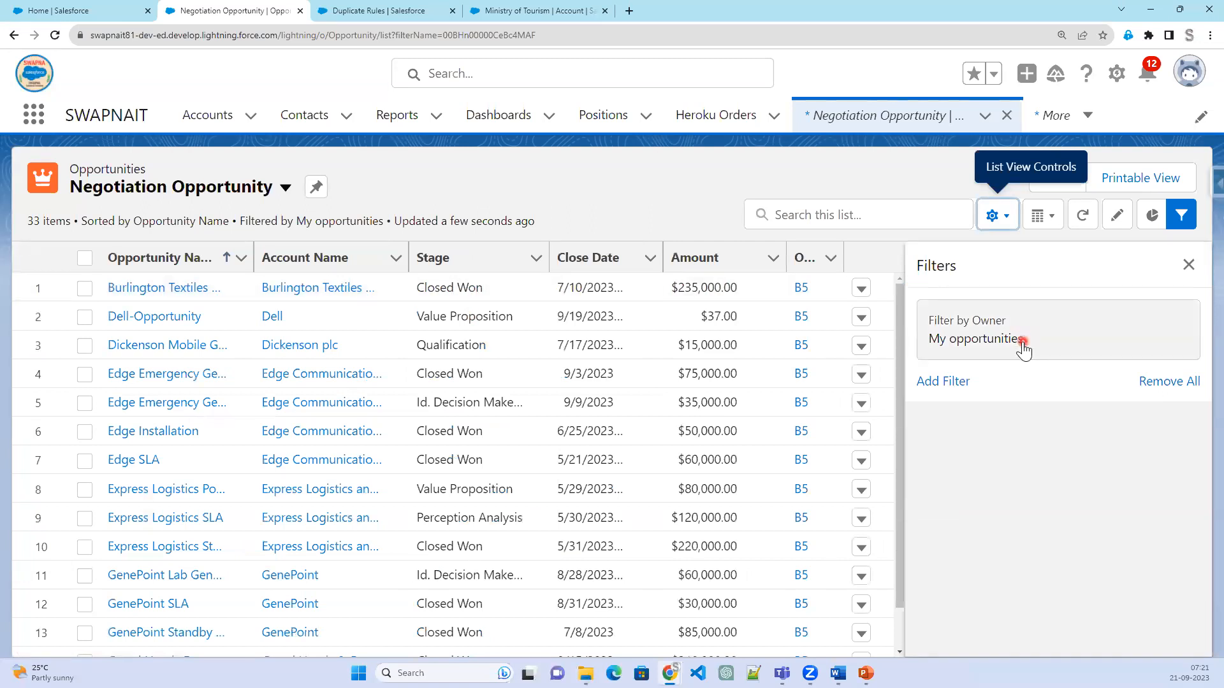
# - Change the Negotiation Opportunity list view's owner filter to All opportunities
pyautogui.click(995, 217)
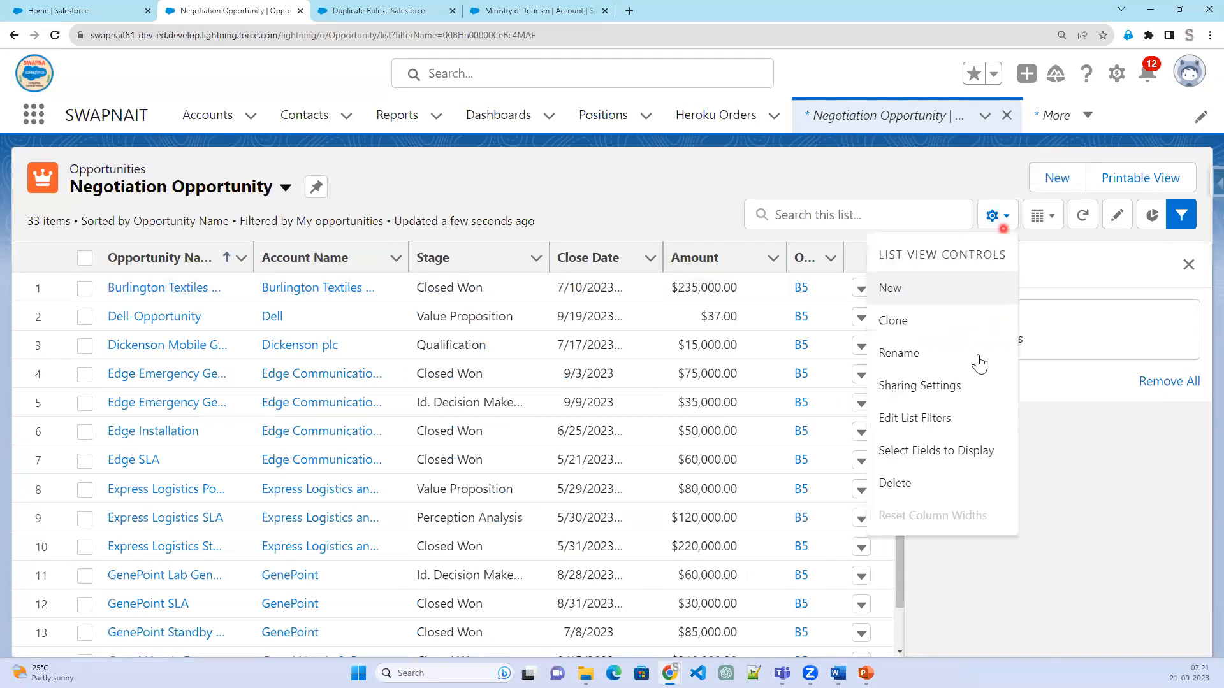
pyautogui.click(938, 418)
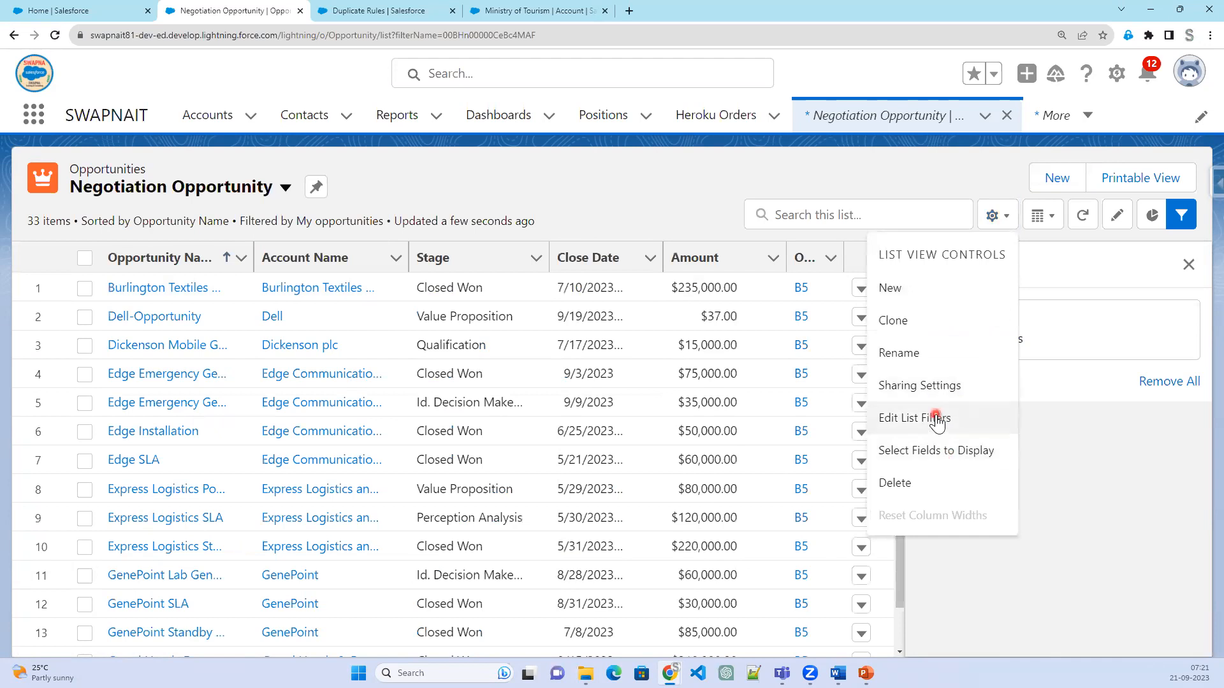
pyautogui.click(977, 340)
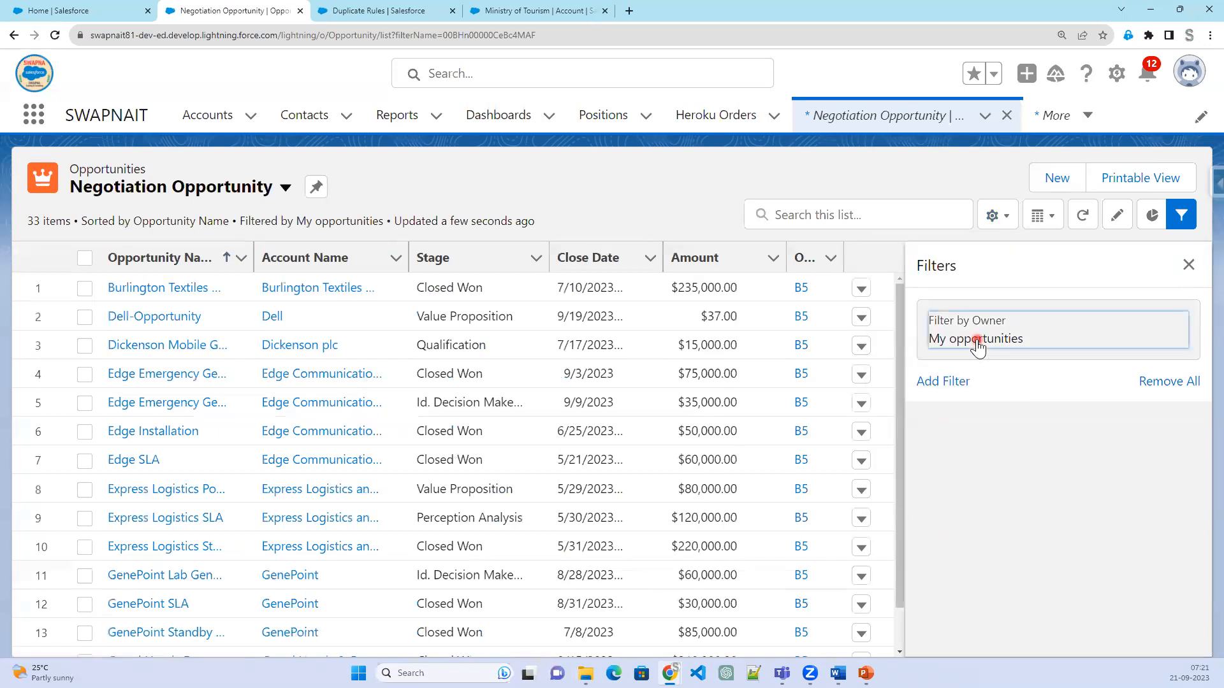
pyautogui.click(638, 285)
pyautogui.click(839, 409)
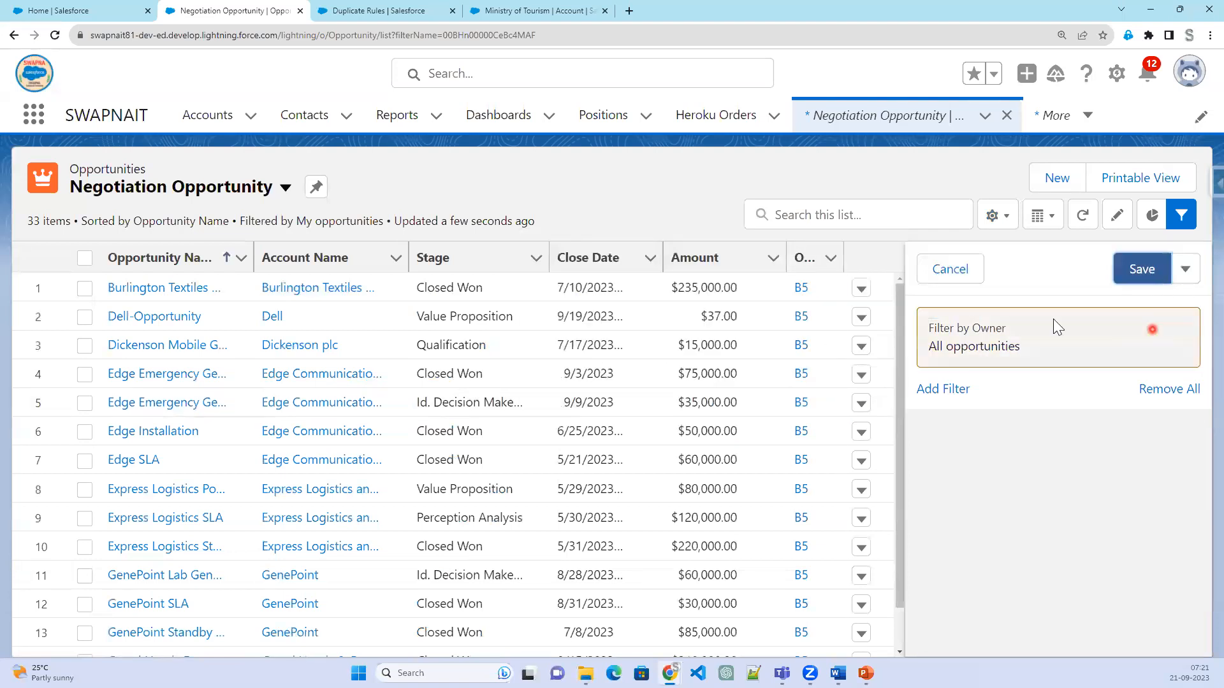
# - Add a new filter to the list view based on the Stage field
pyautogui.click(944, 389)
pyautogui.click(700, 350)
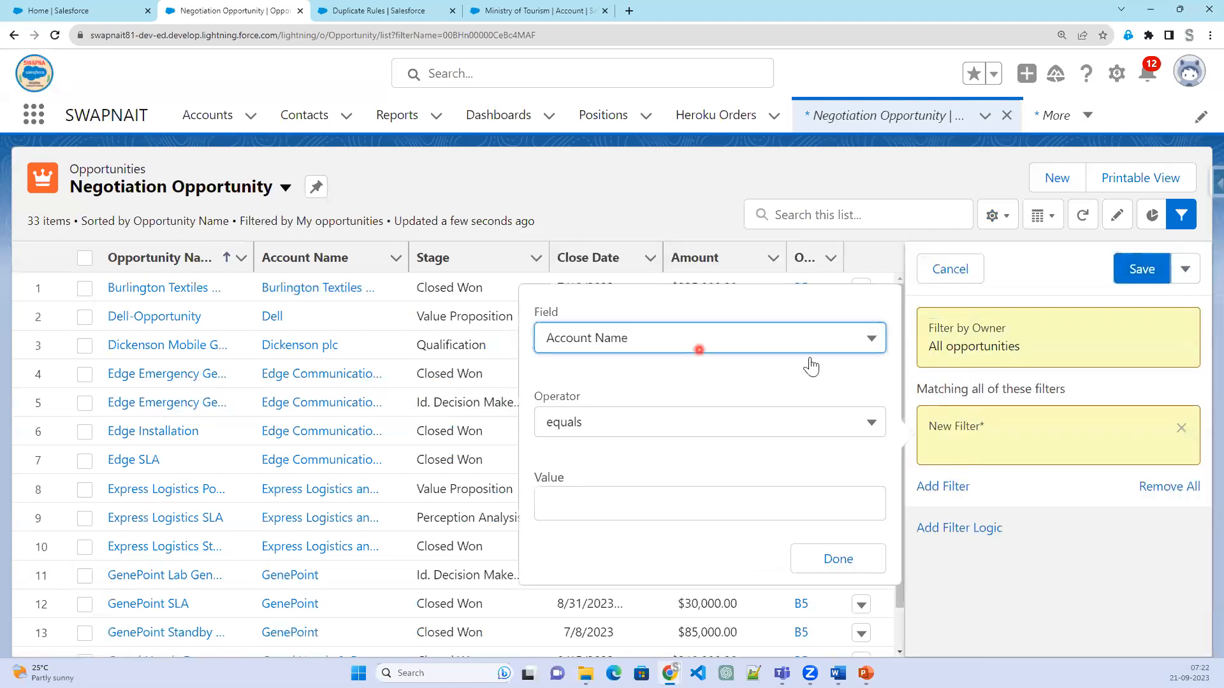
pyautogui.click(596, 343)
pyautogui.scroll(-6, 643, 513)
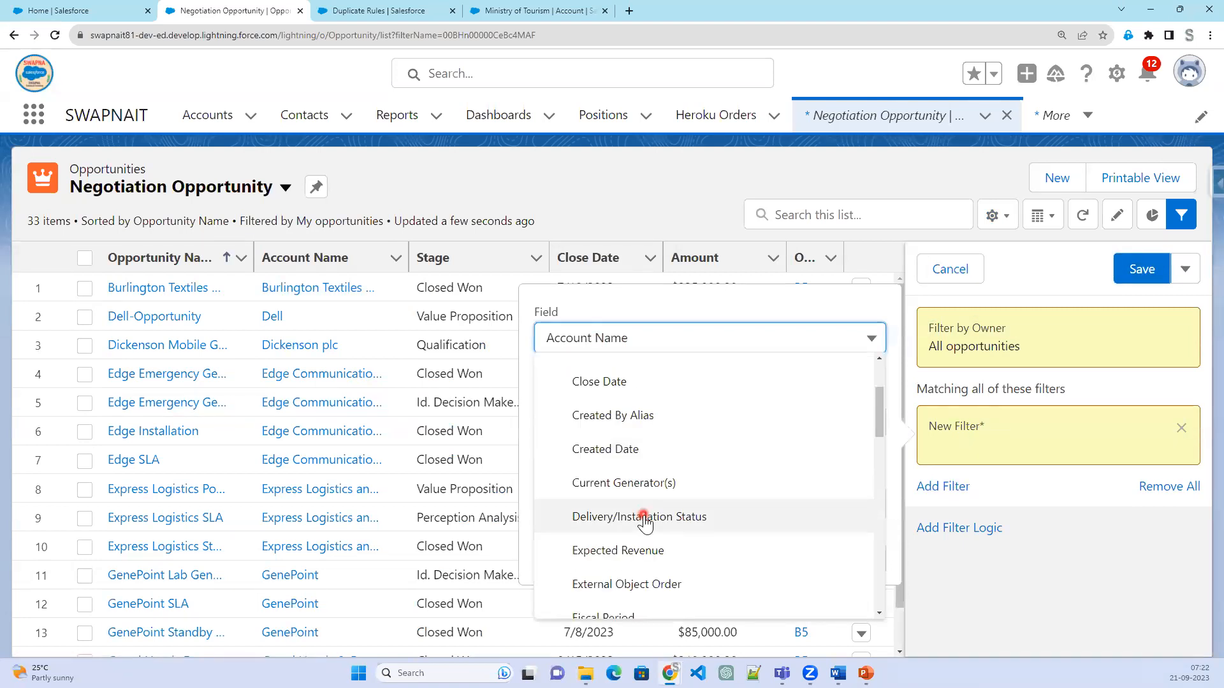
pyautogui.scroll(-5, 646, 517)
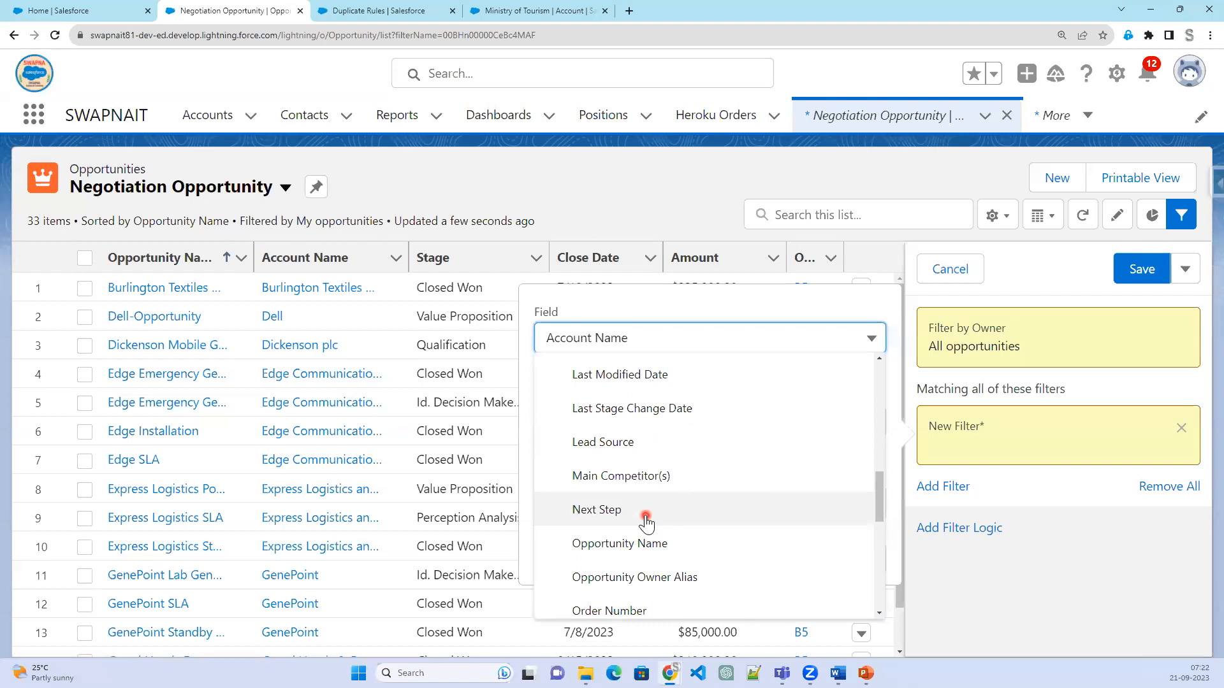
pyautogui.scroll(-5, 646, 521)
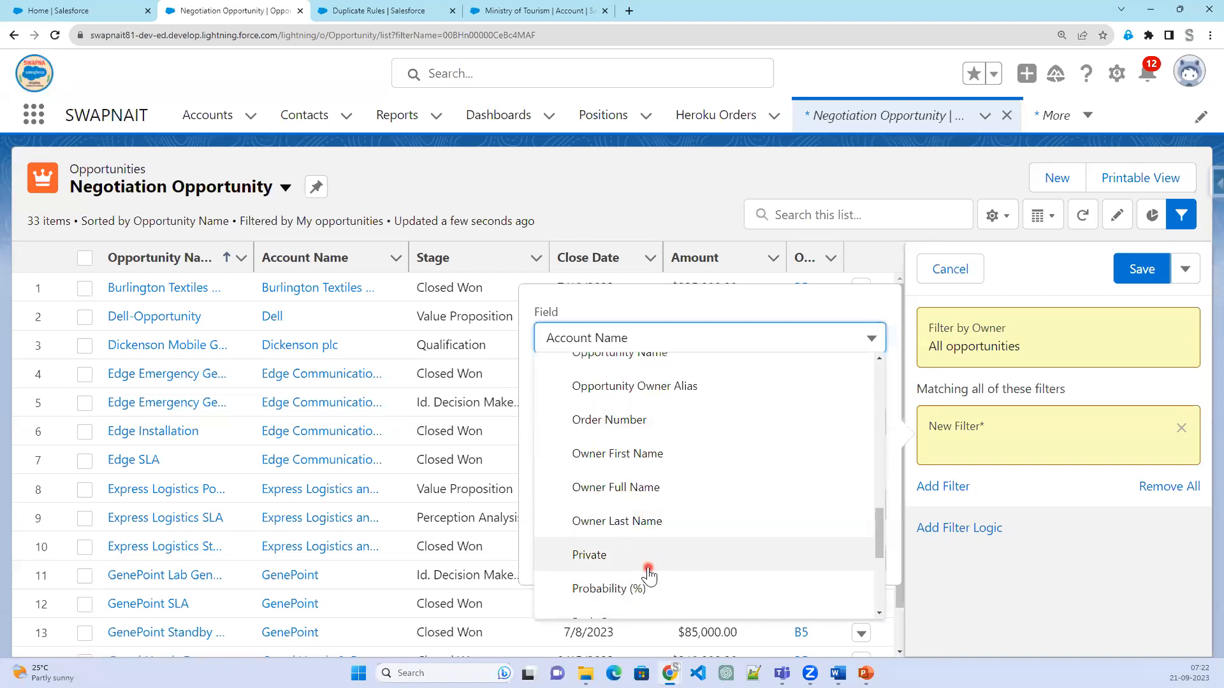
pyautogui.click(629, 500)
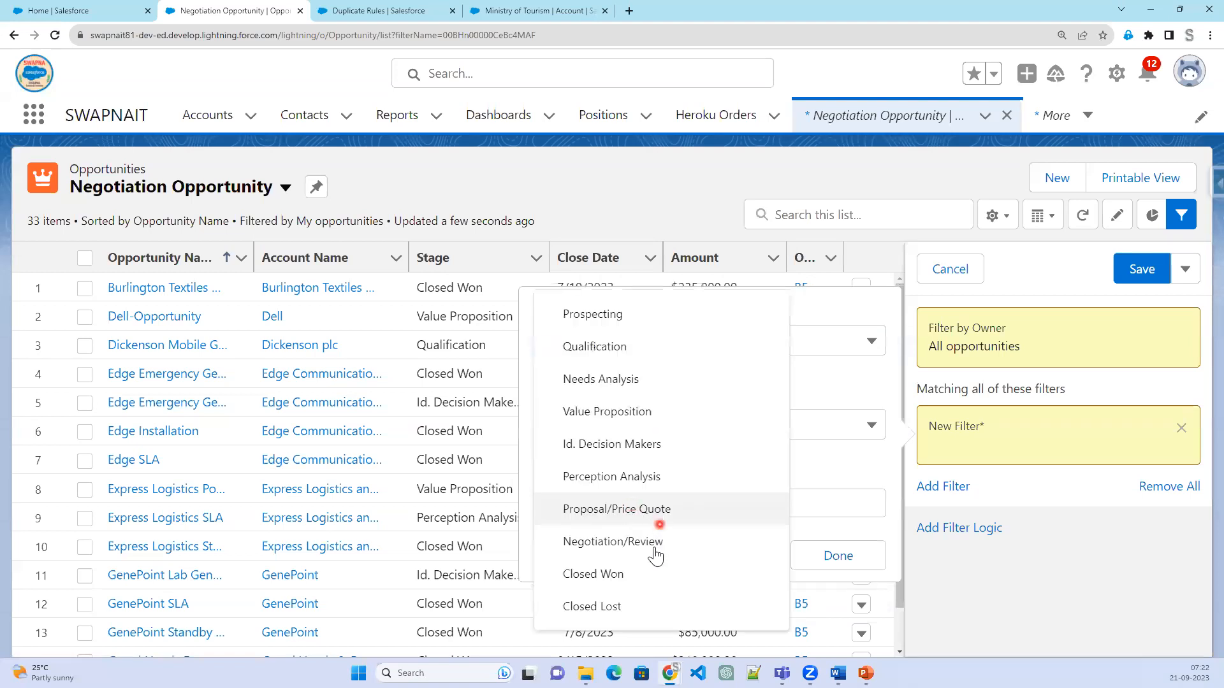
# - Set the Stage filter's values to Qualification, Needs Analysis and Negotiation/Review, and save the list view's filters
pyautogui.click(656, 555)
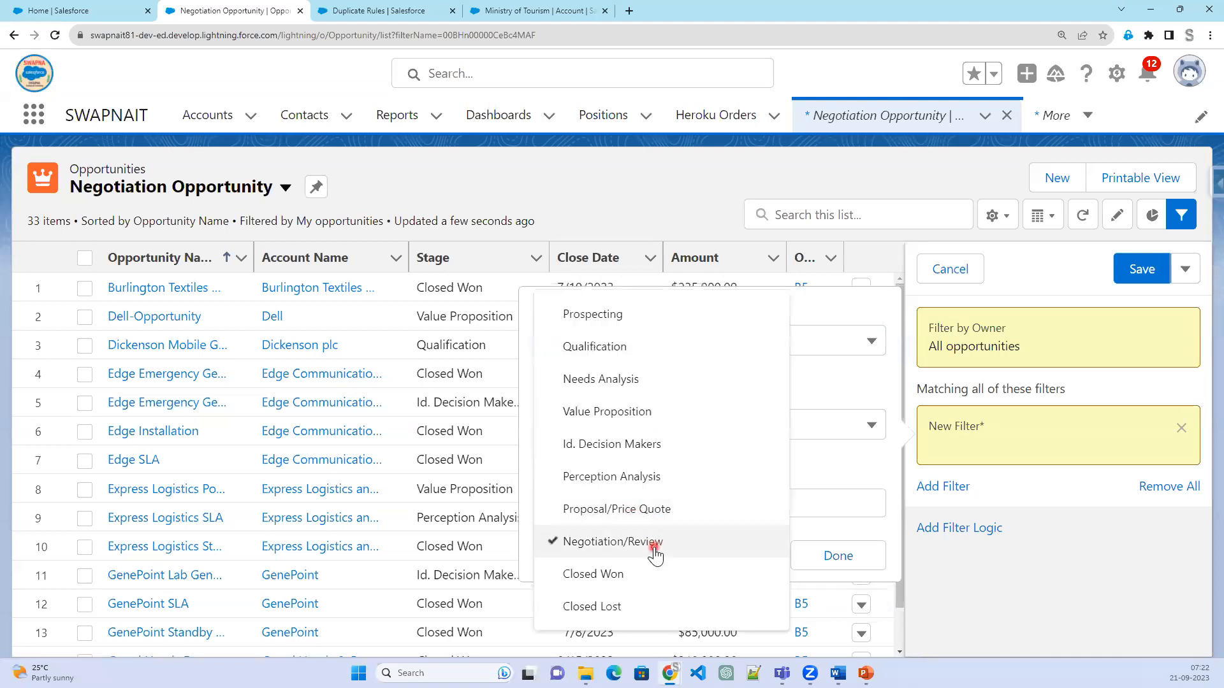
pyautogui.click(640, 351)
pyautogui.click(617, 383)
pyautogui.click(838, 469)
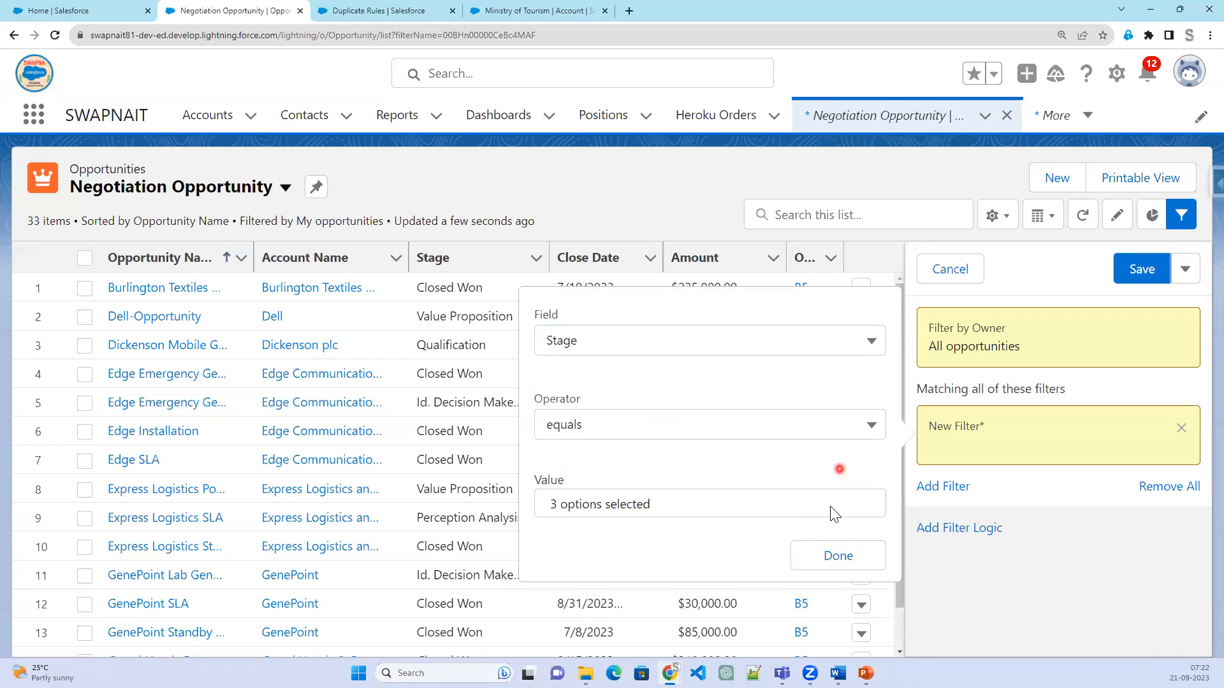
pyautogui.click(832, 561)
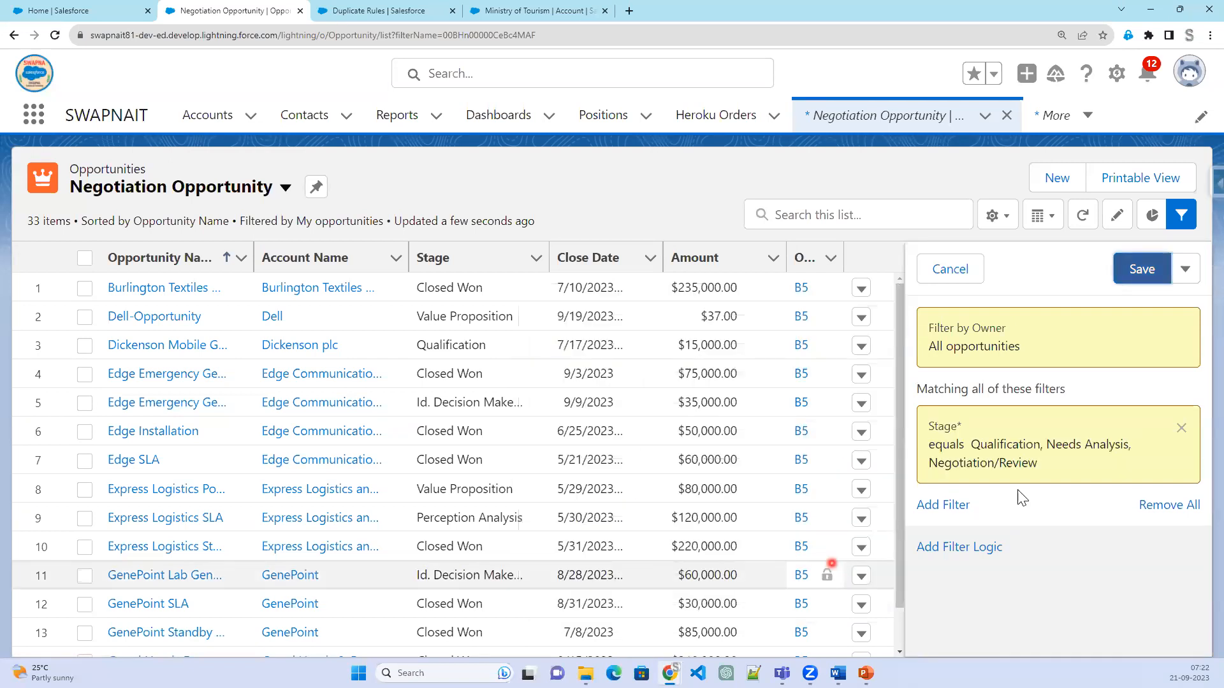
pyautogui.click(1140, 270)
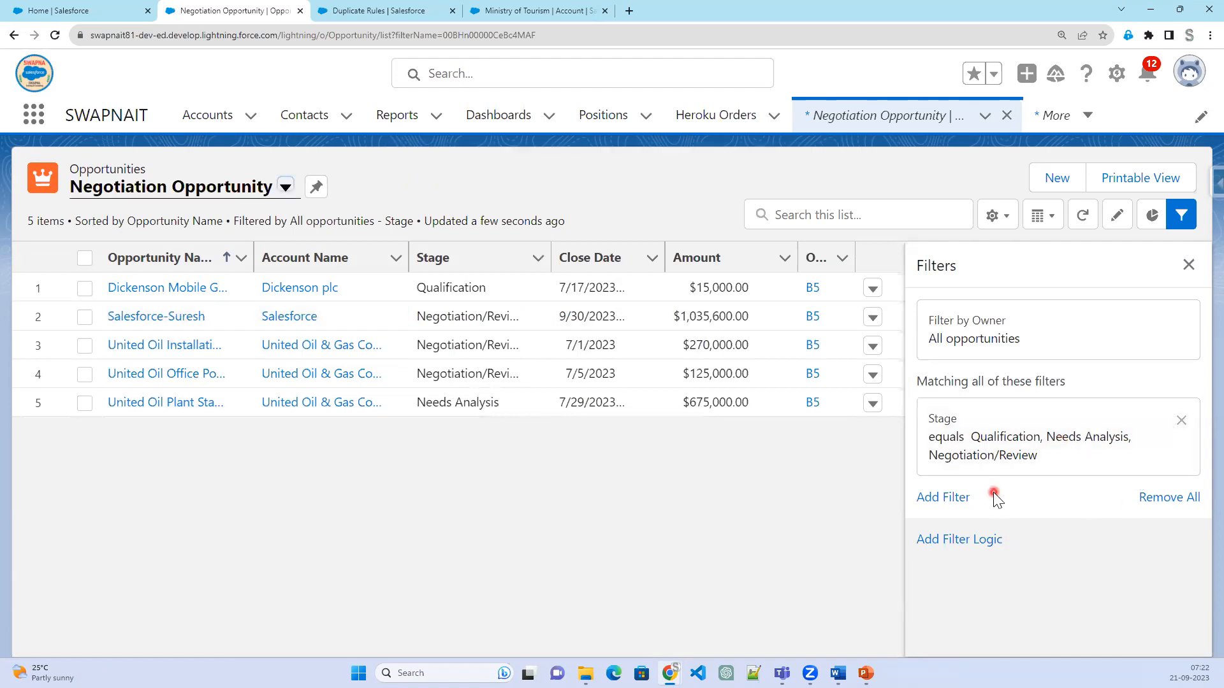
# - Open the list view's field selection and remove Opportunity Owner Alias from the visible fields
pyautogui.click(1000, 217)
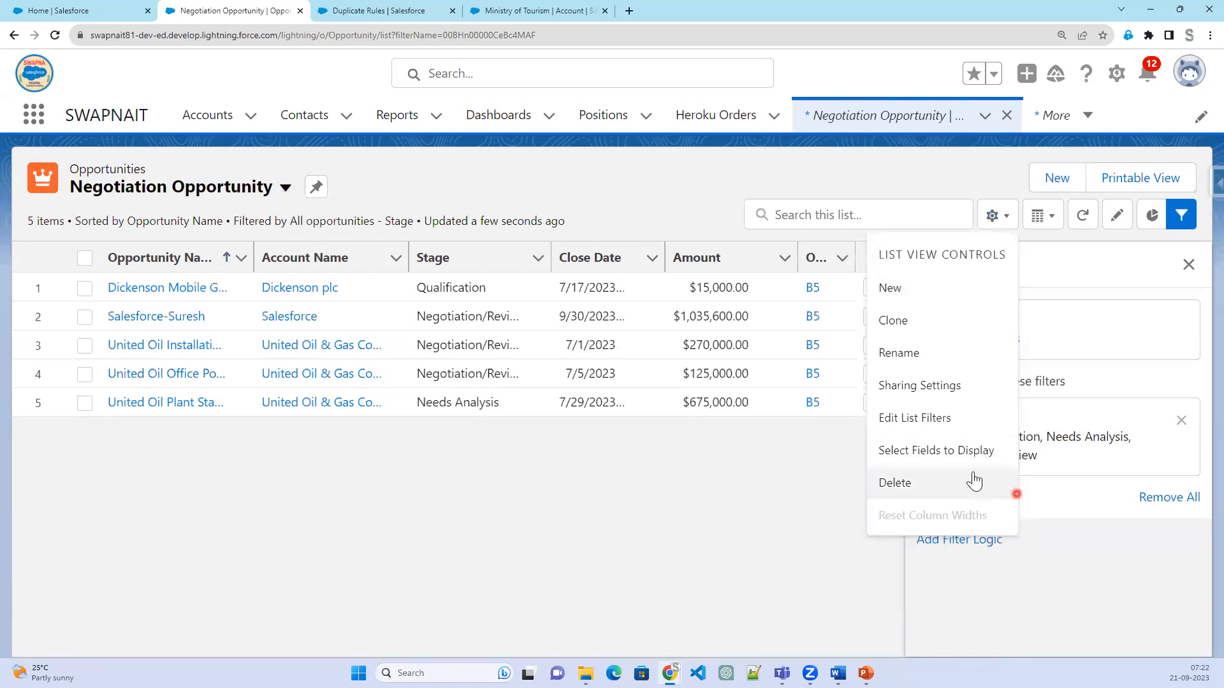
pyautogui.click(970, 450)
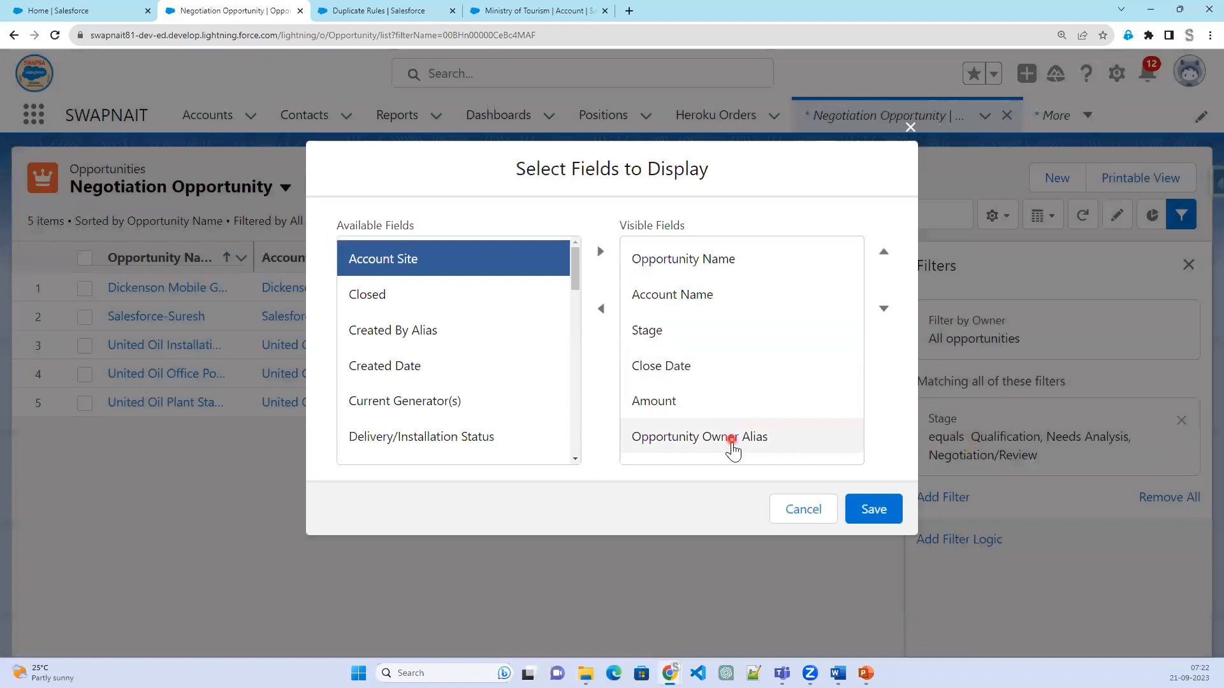
pyautogui.click(733, 446)
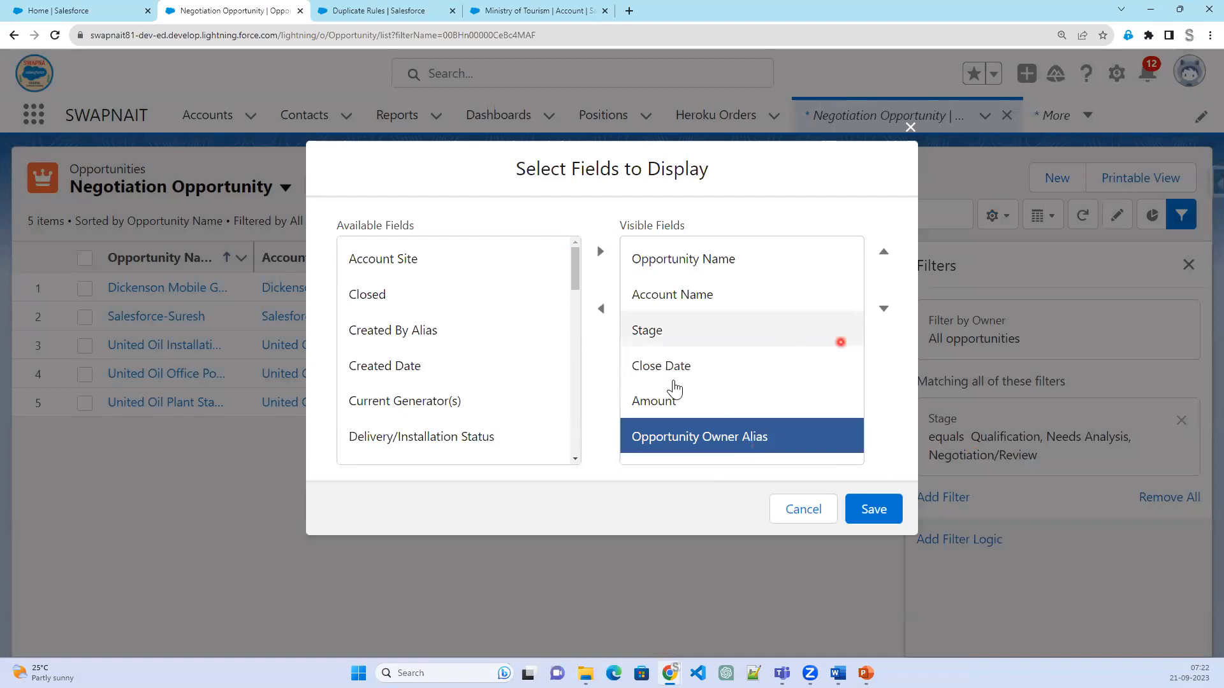
pyautogui.click(600, 314)
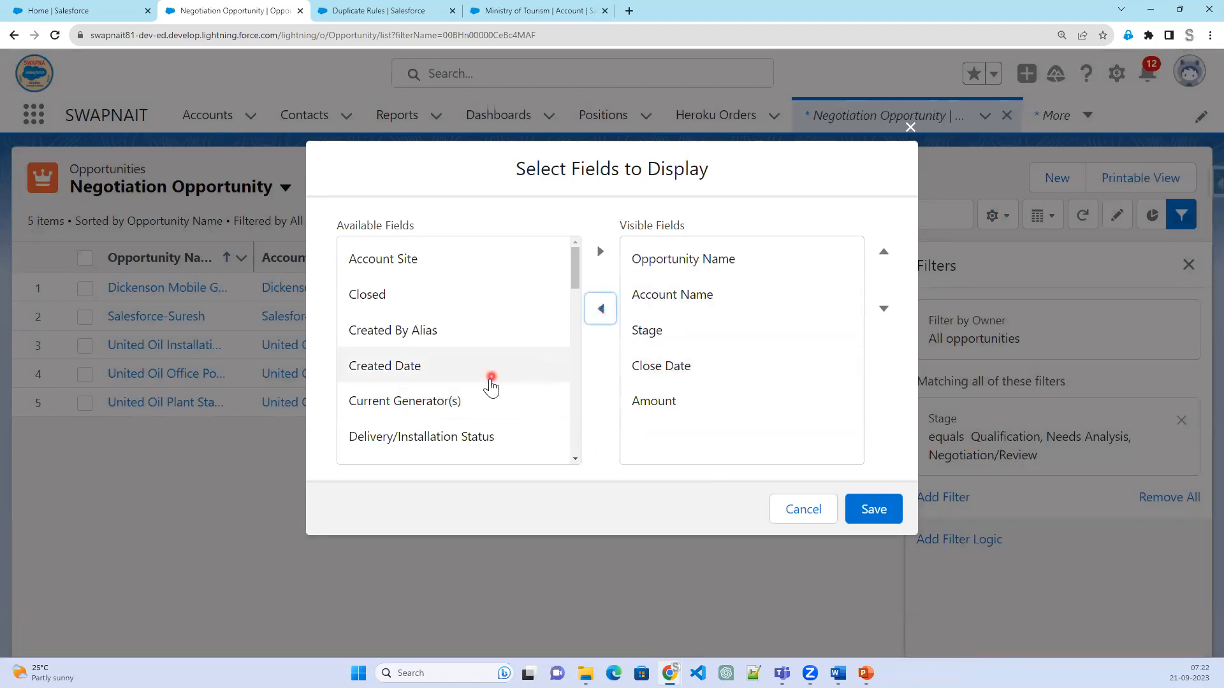
# - Add Probability (%) to the visible fields, save the selection, and close the filter settings
pyautogui.scroll(-3, 496, 422)
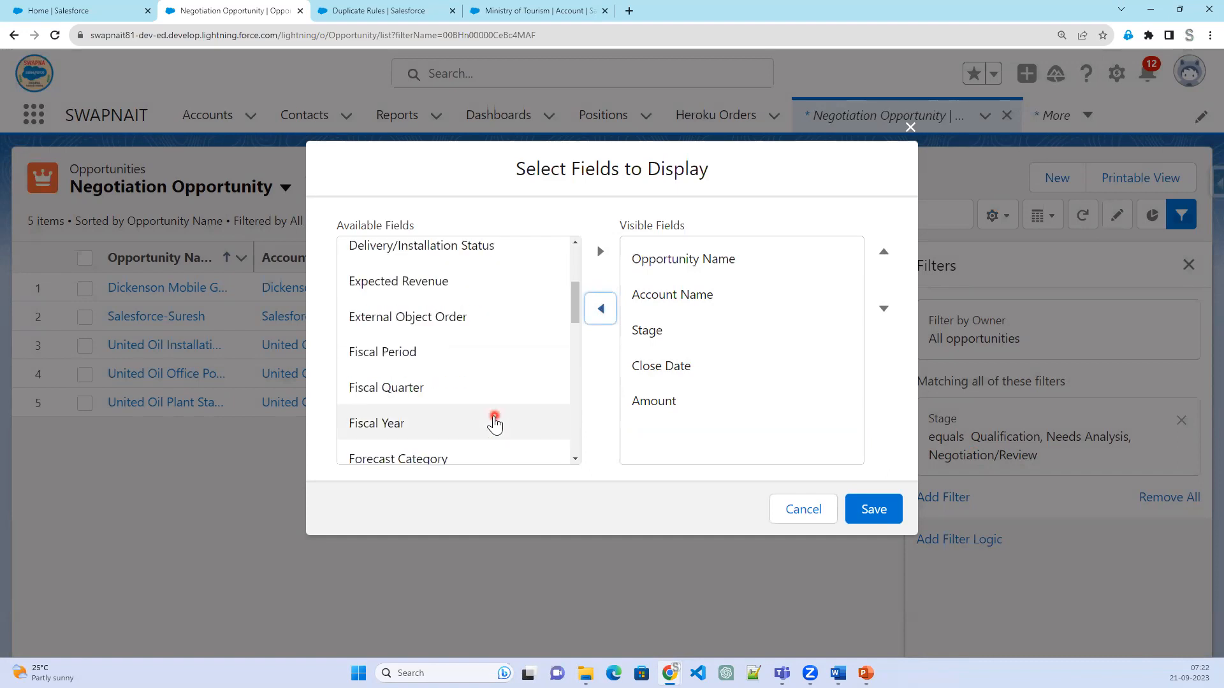
pyautogui.scroll(-5, 494, 424)
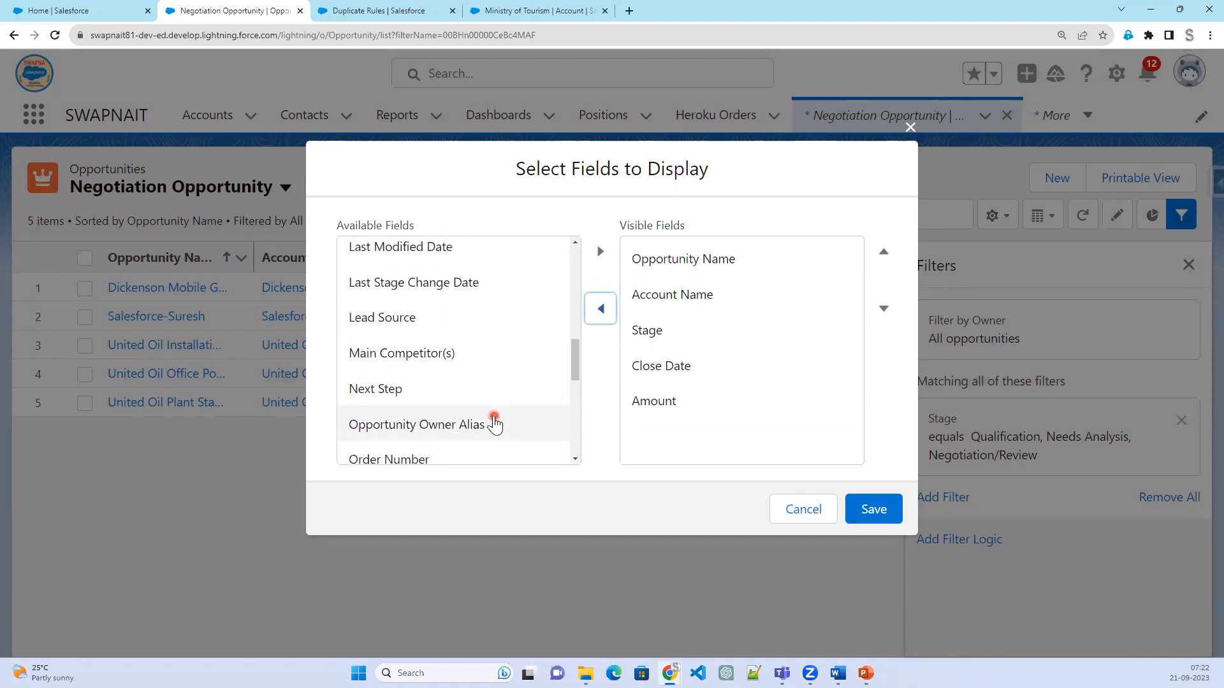
pyautogui.scroll(-3, 495, 423)
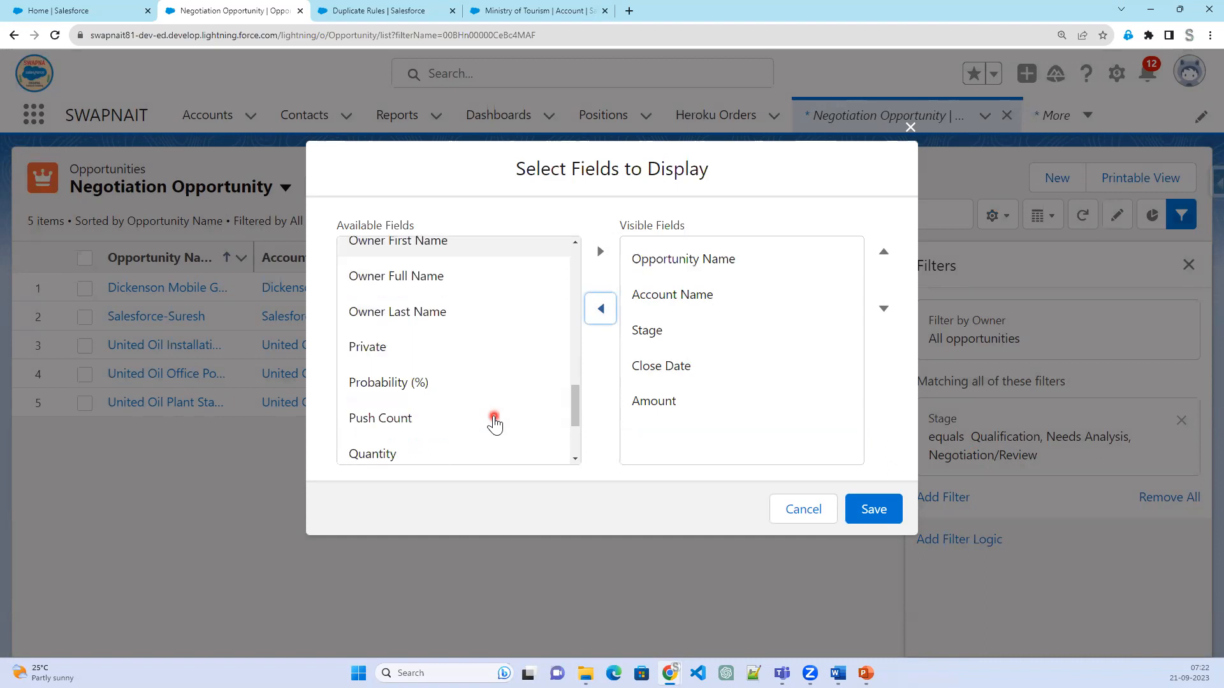
pyautogui.scroll(-1, 495, 421)
pyautogui.click(432, 321)
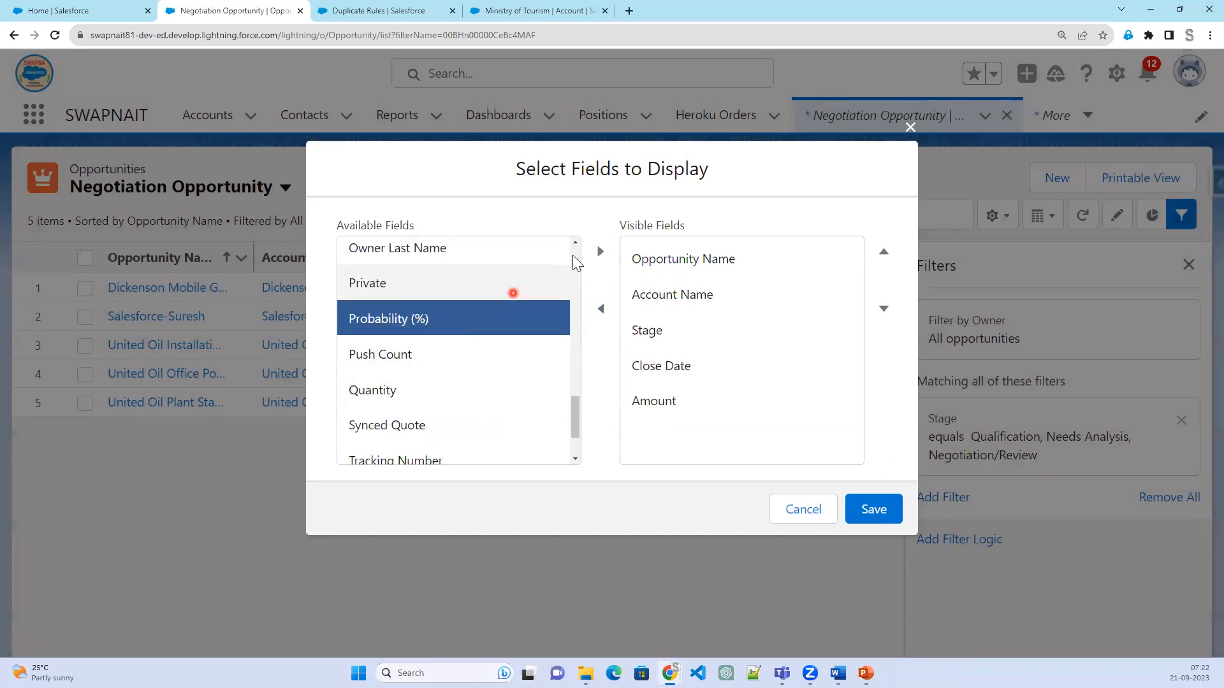
pyautogui.click(600, 251)
pyautogui.click(871, 513)
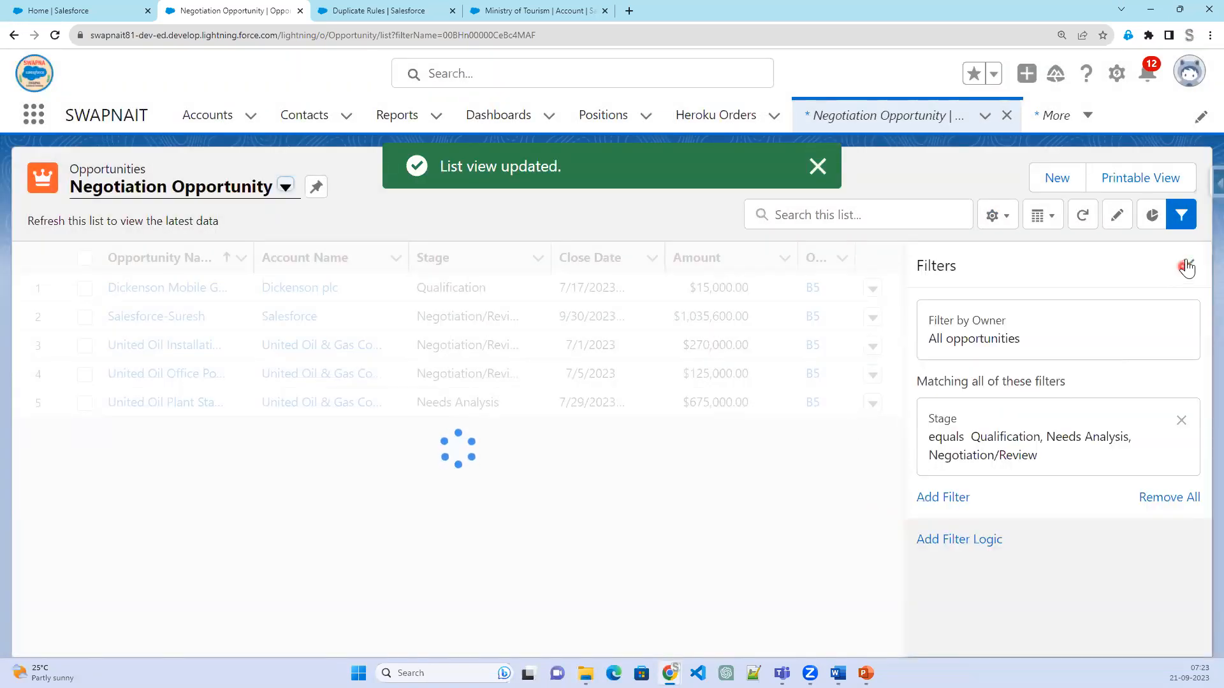
pyautogui.click(1187, 266)
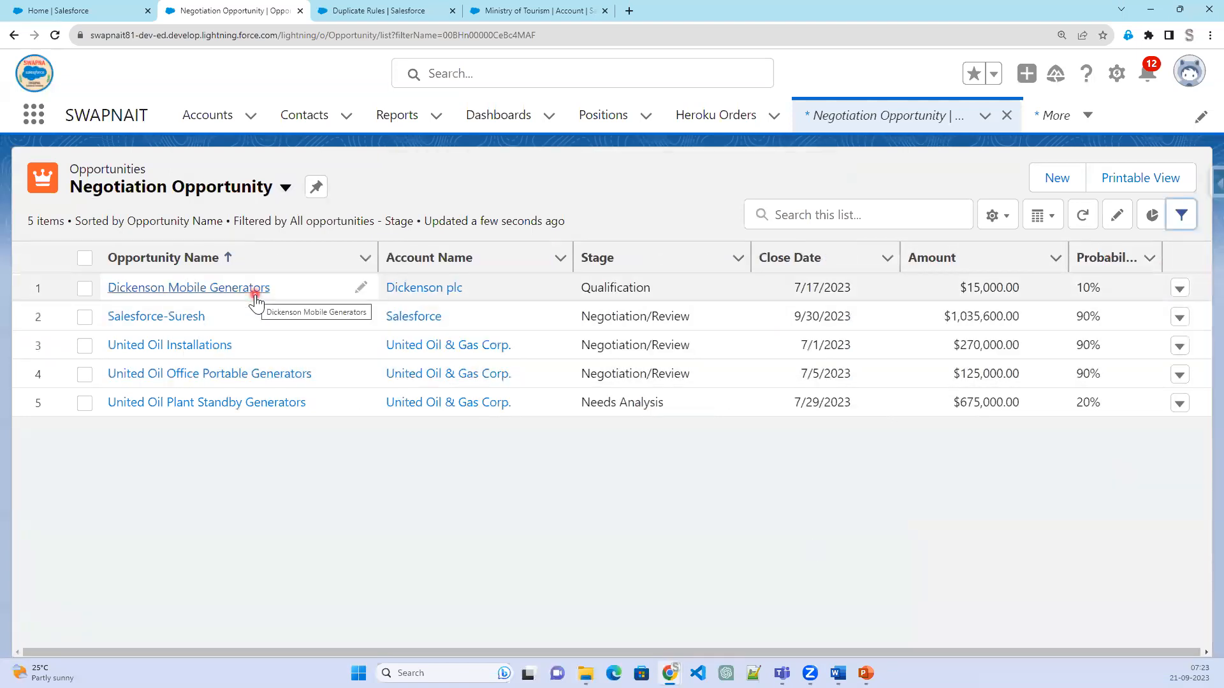
pyautogui.moveTo(864, 674)
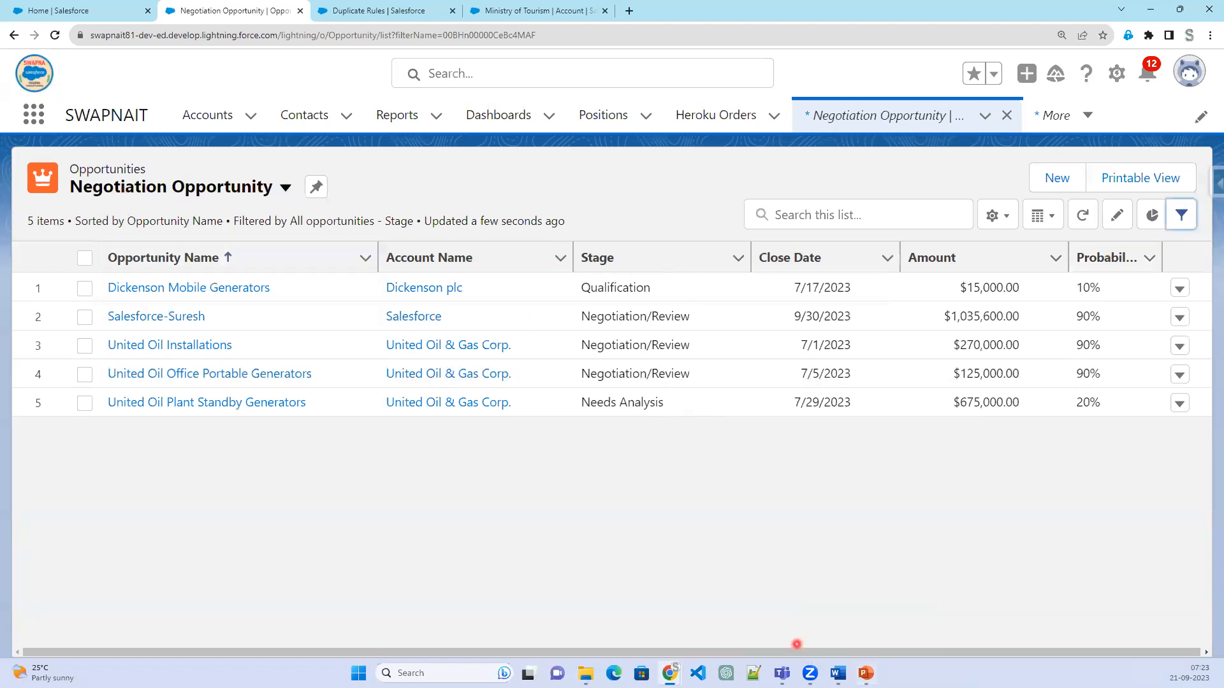
pyautogui.click(865, 674)
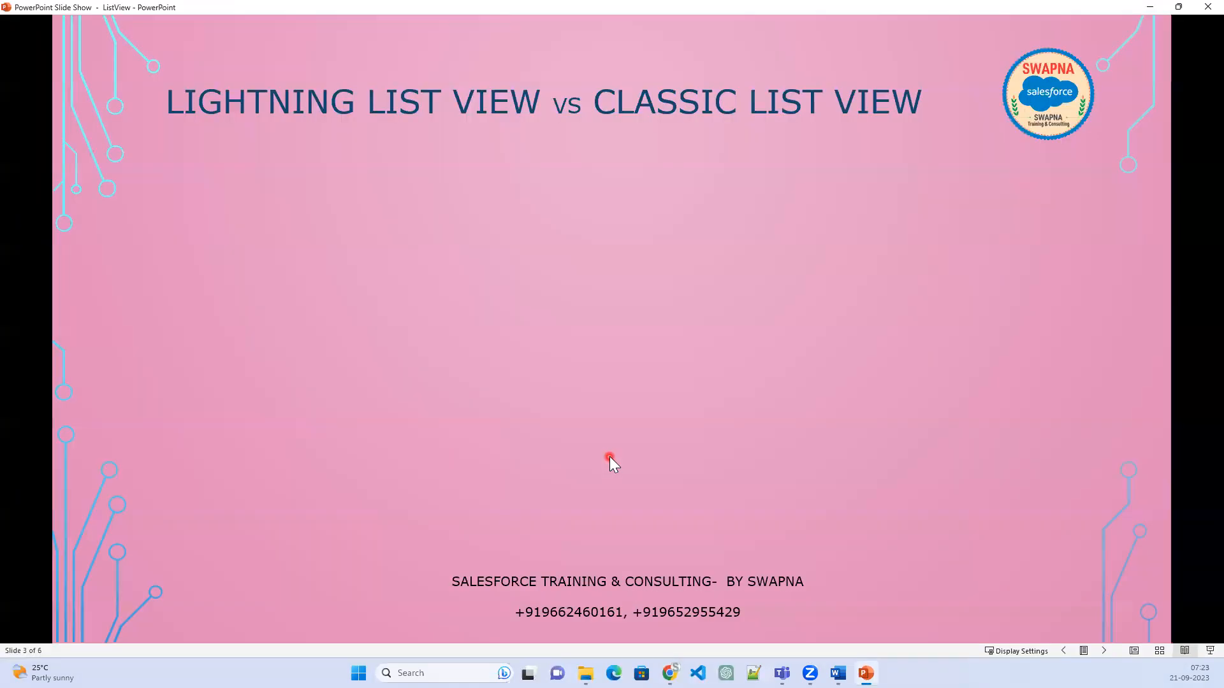
pyautogui.click(610, 456)
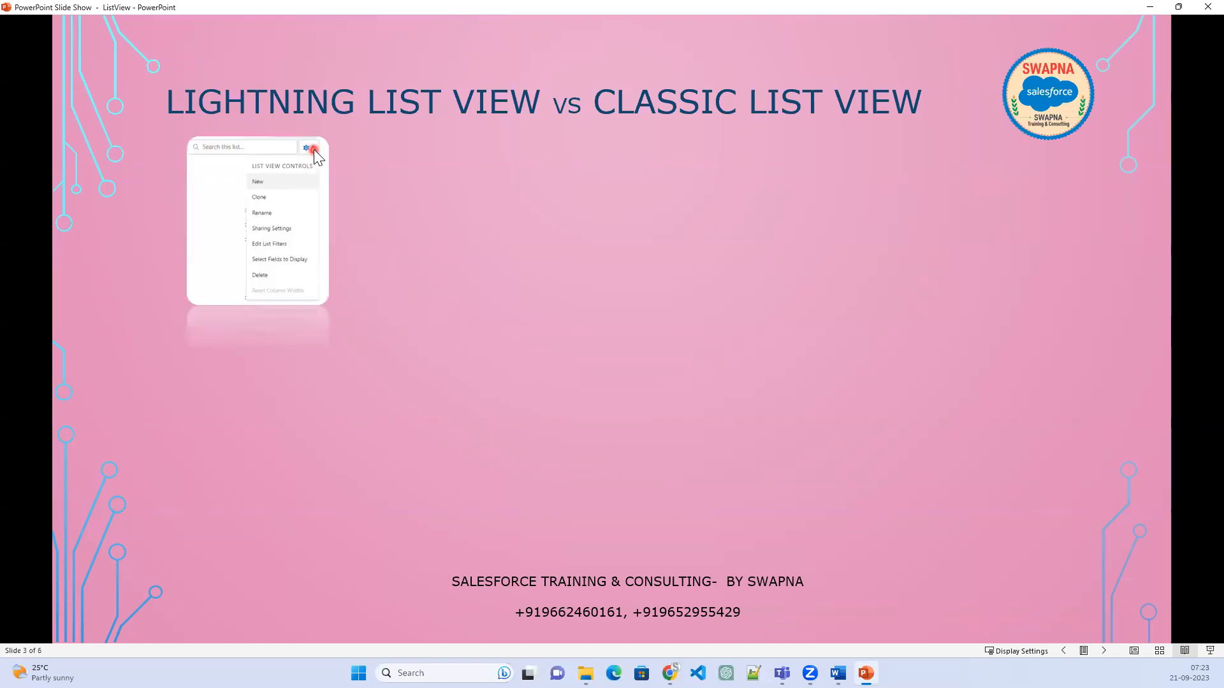
pyautogui.click(542, 410)
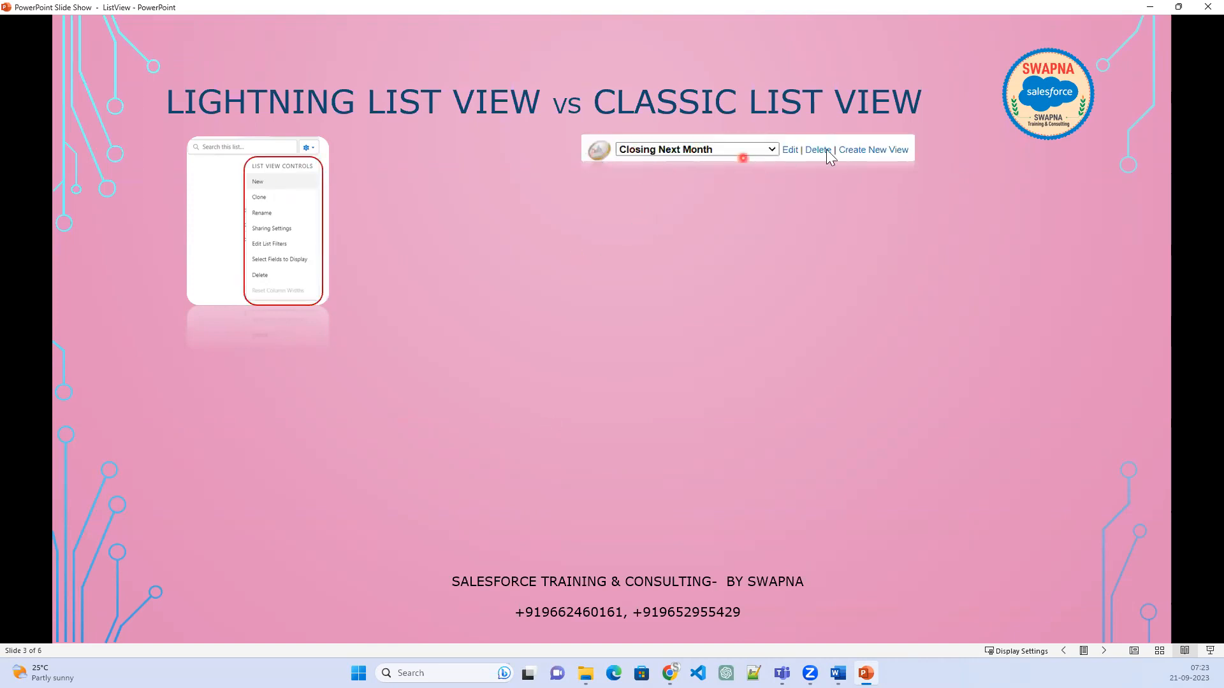
pyautogui.click(890, 169)
pyautogui.click(889, 170)
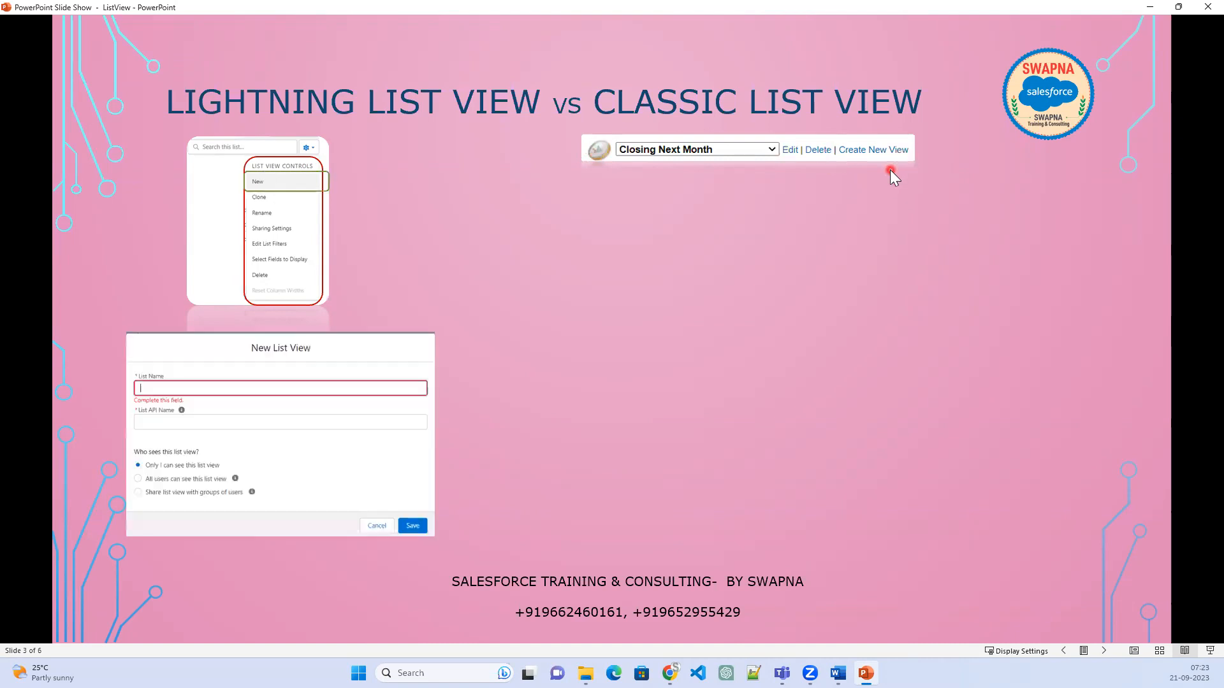